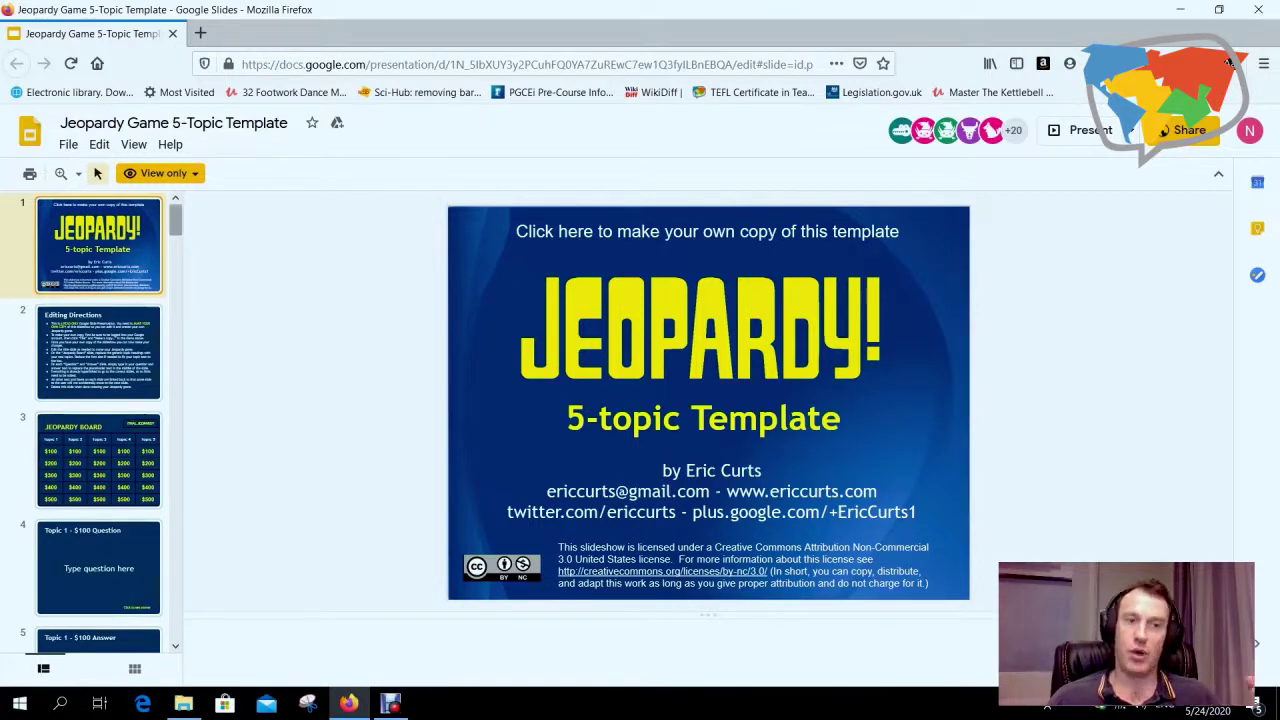
# Read the template's Editing Directions slide, especially the instruction to make your own copy of the slideshow.
pyautogui.scroll(-3, 98, 420)
pyautogui.scroll(3, 98, 420)
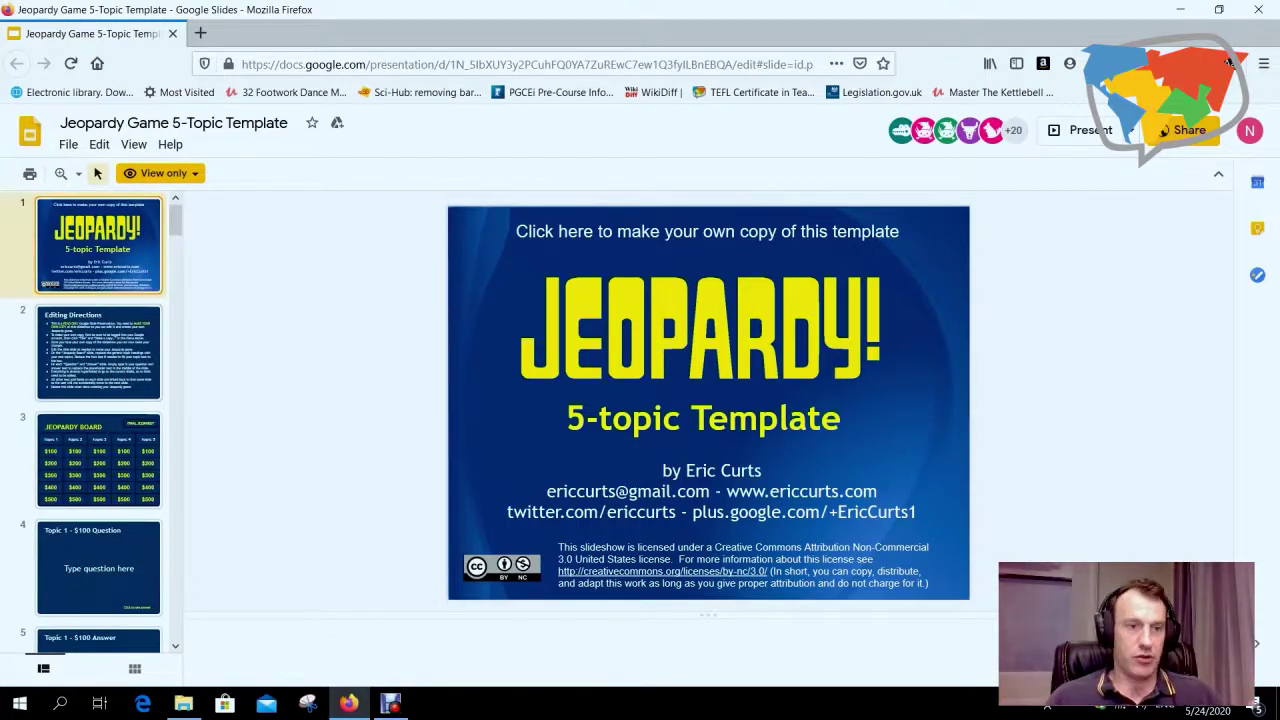
pyautogui.press('Down')
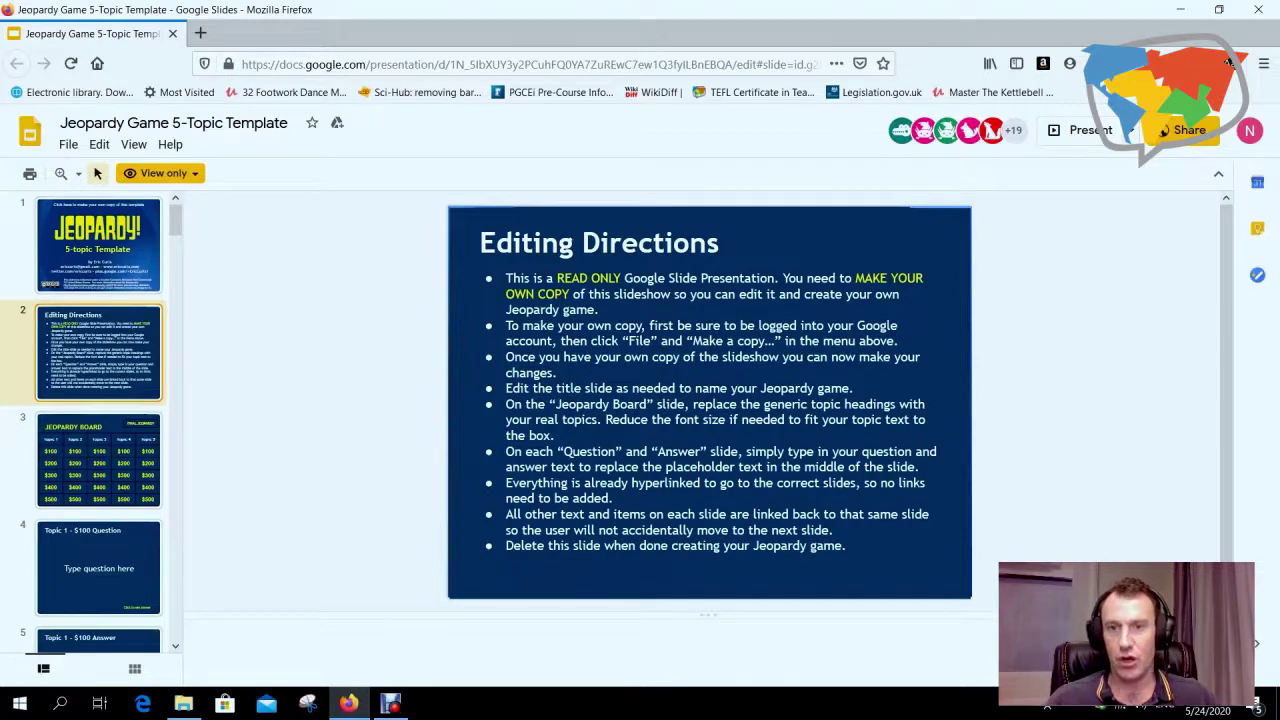
pyautogui.moveTo(855, 278); pyautogui.dragTo(598, 310)
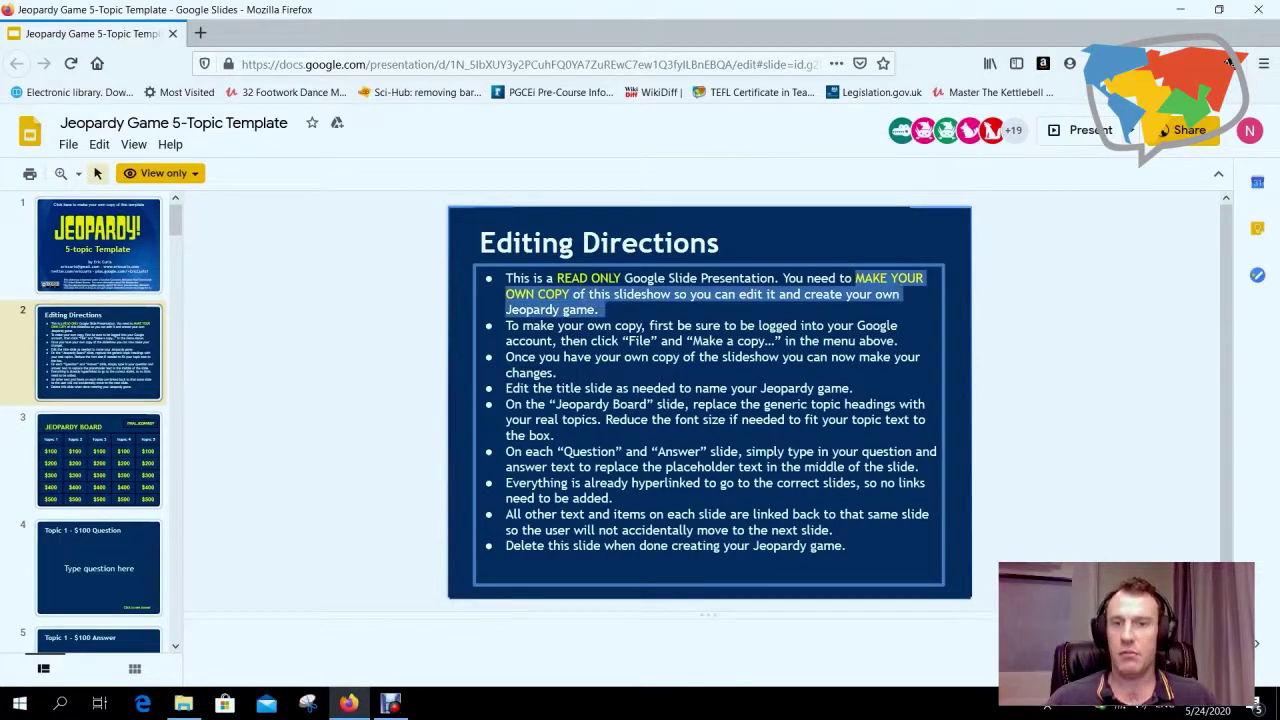
pyautogui.click(598, 310)
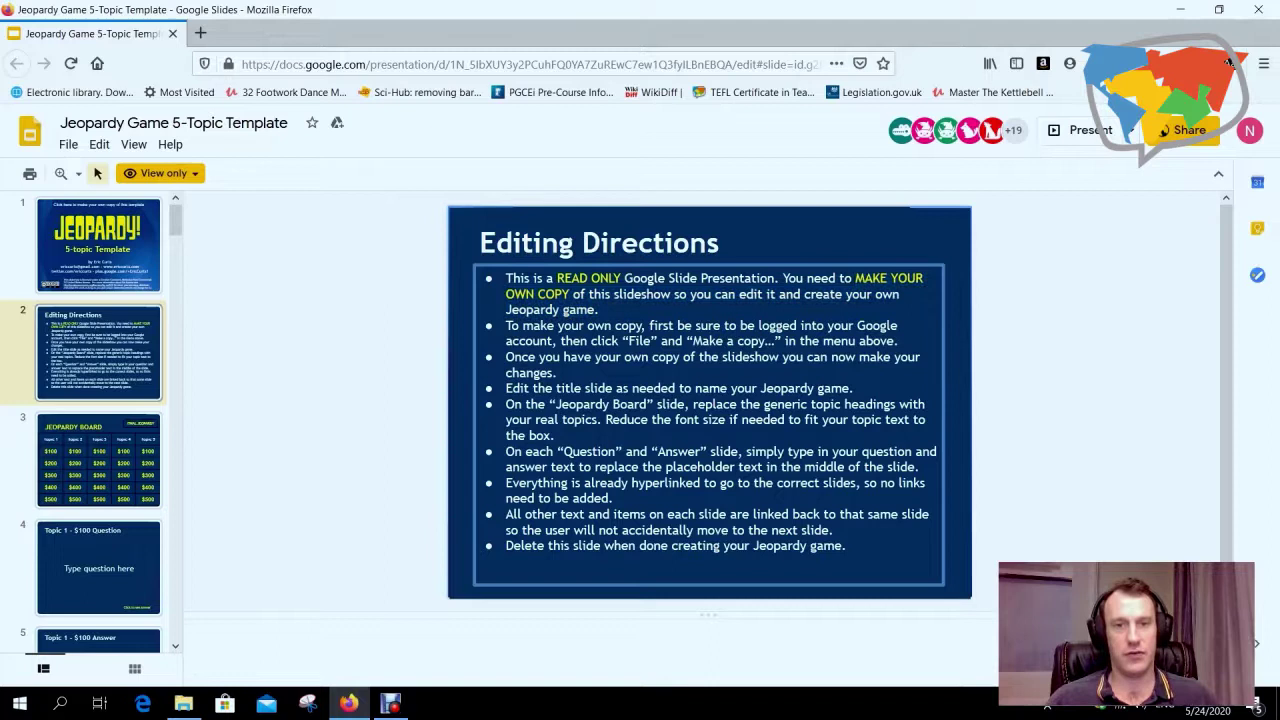
pyautogui.click(598, 243)
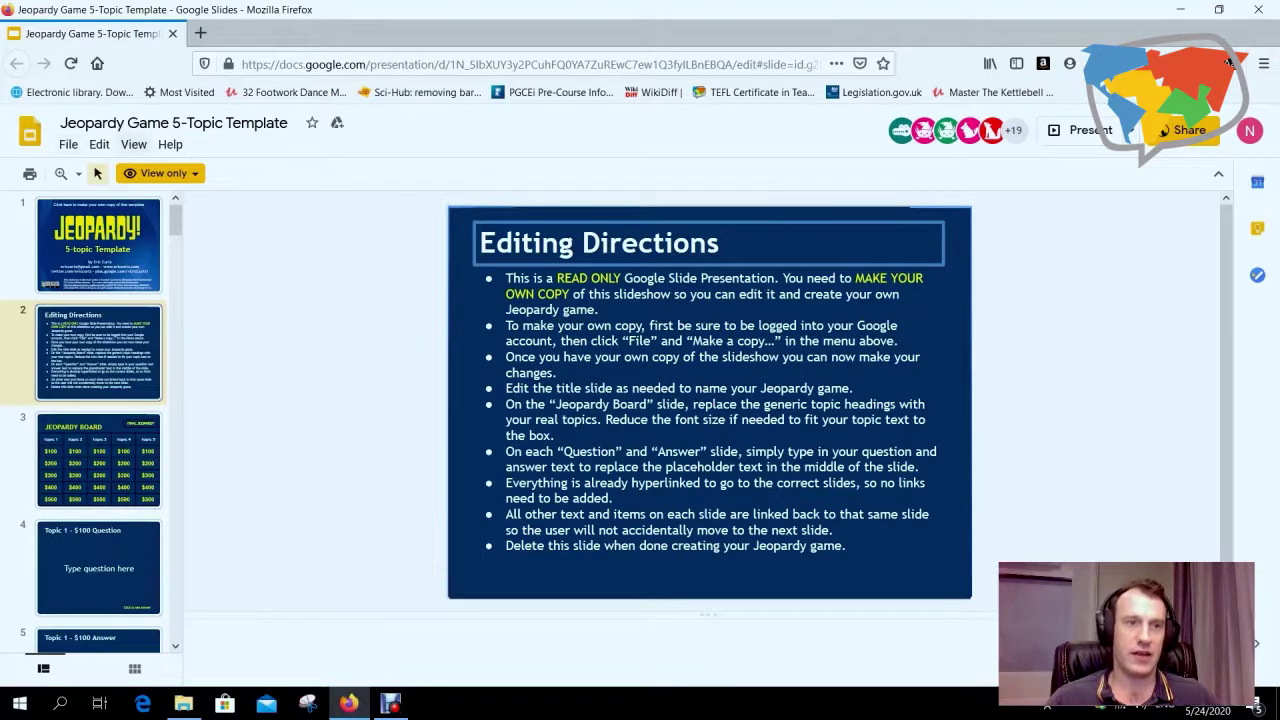
# Make a copy of the entire presentation named "Copy of Jeopardy Game 5-Topic Template" in the Slides folder.
pyautogui.click(68, 144)
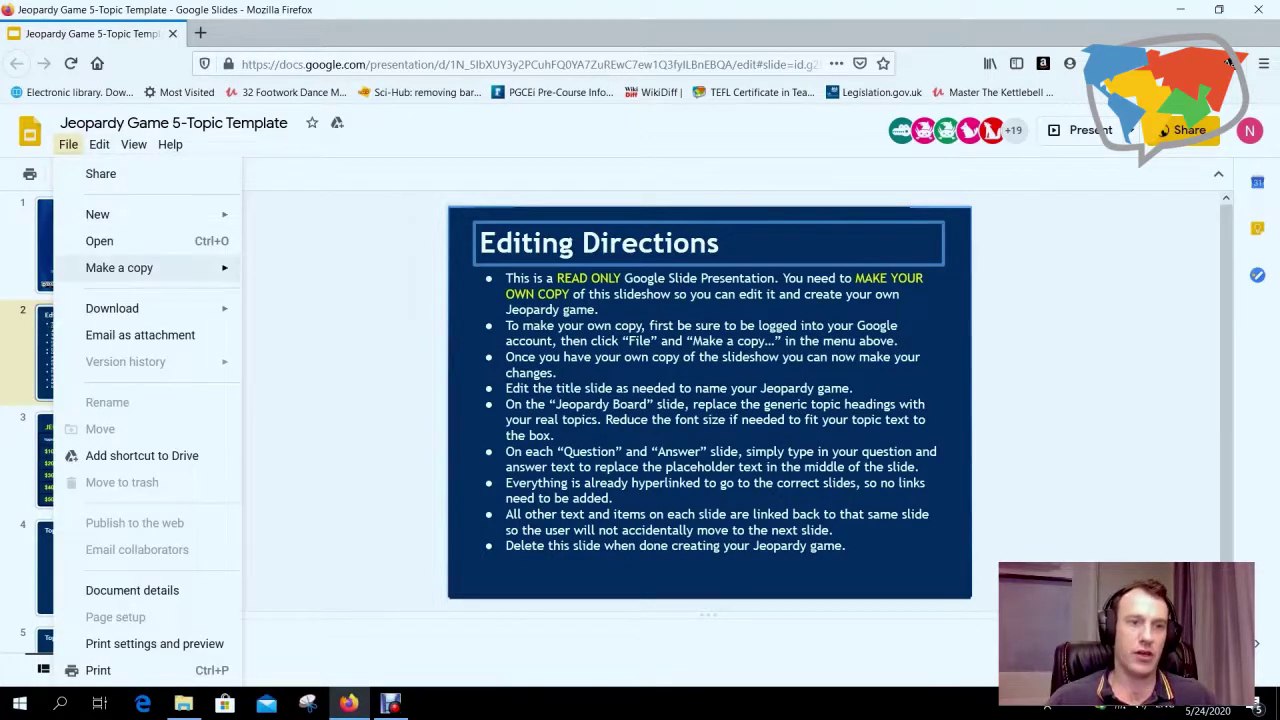
pyautogui.moveTo(119, 267)
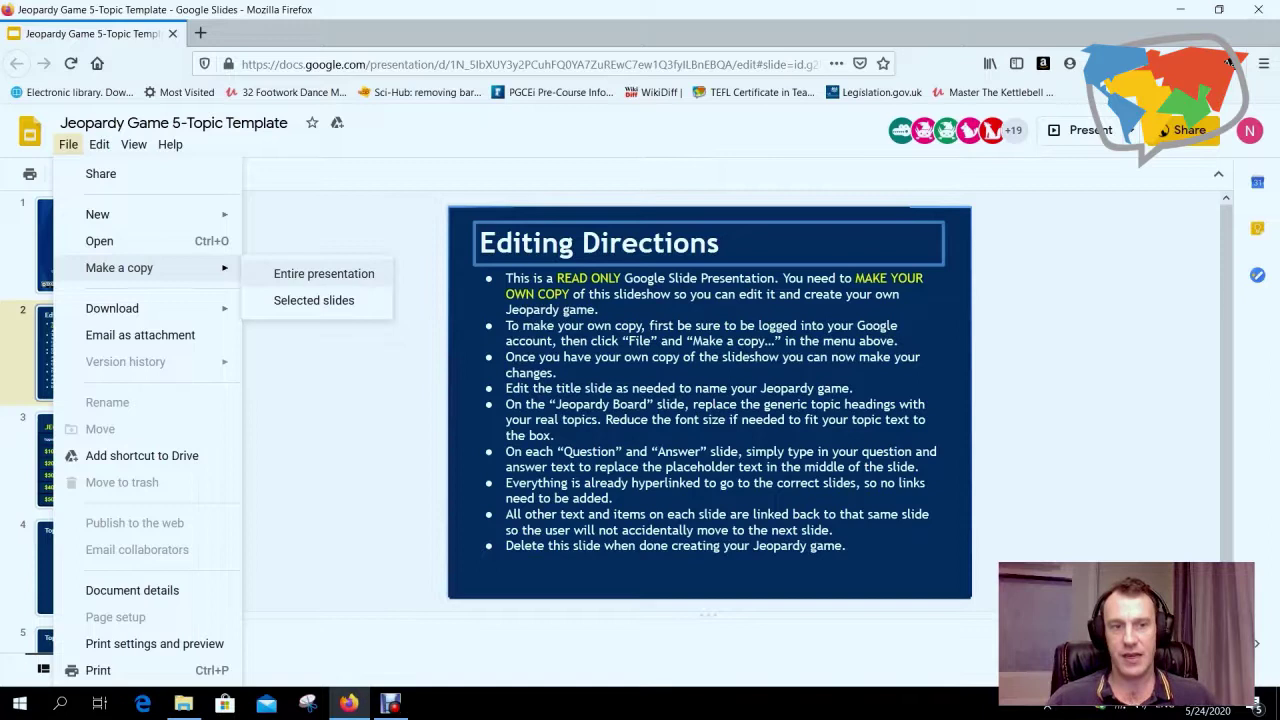
pyautogui.click(324, 273)
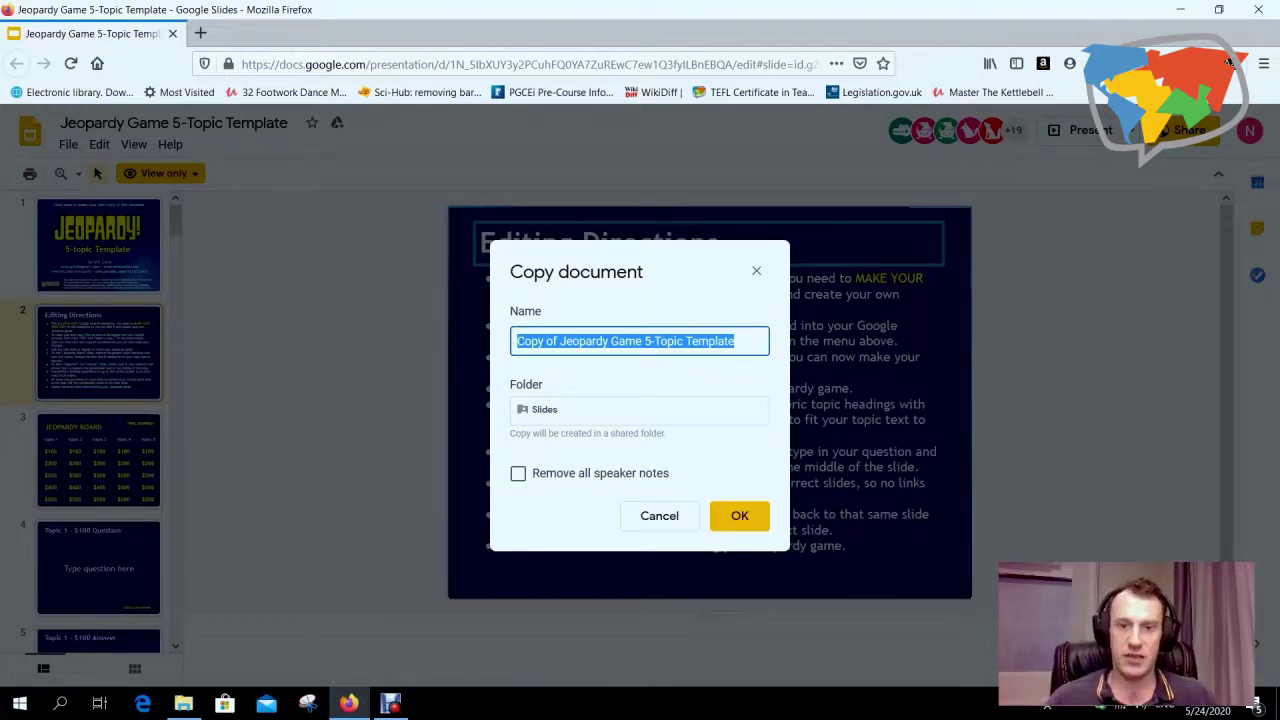
pyautogui.press('Return')
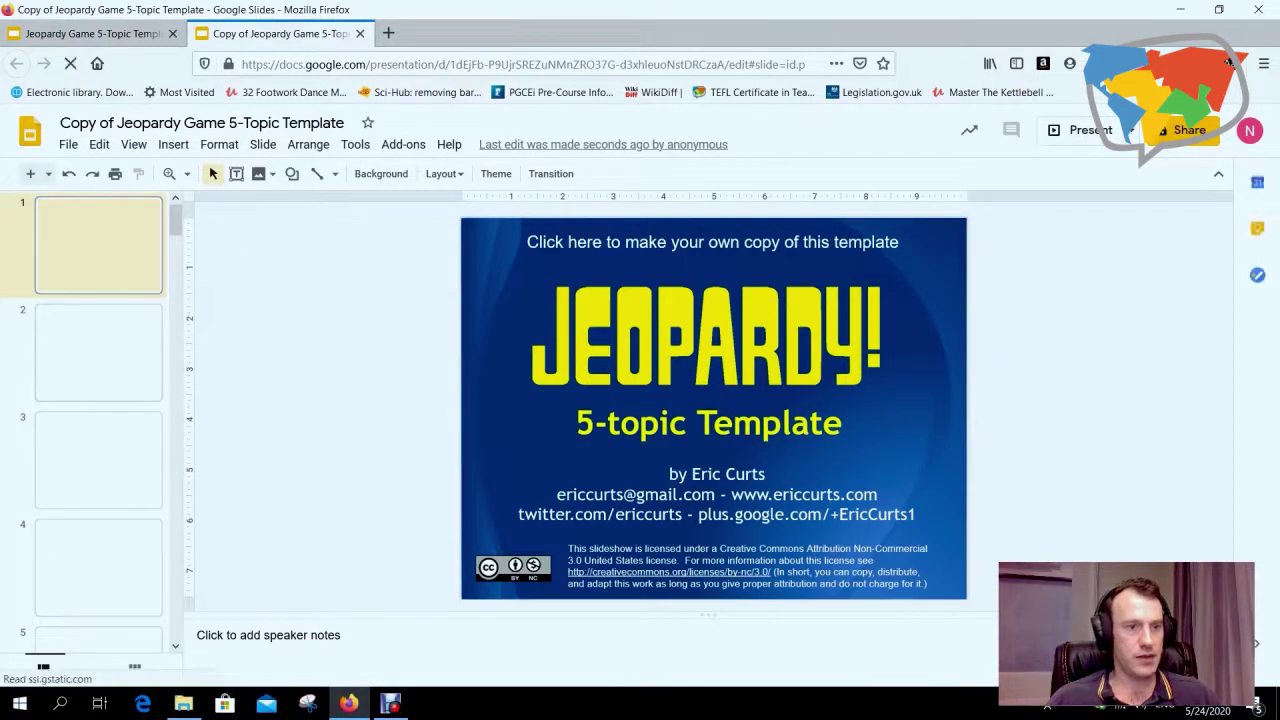
# Replace the placeholder on the Topic 1 - $100 Question slide with "What language is spoken in France?".
pyautogui.click(98, 459)
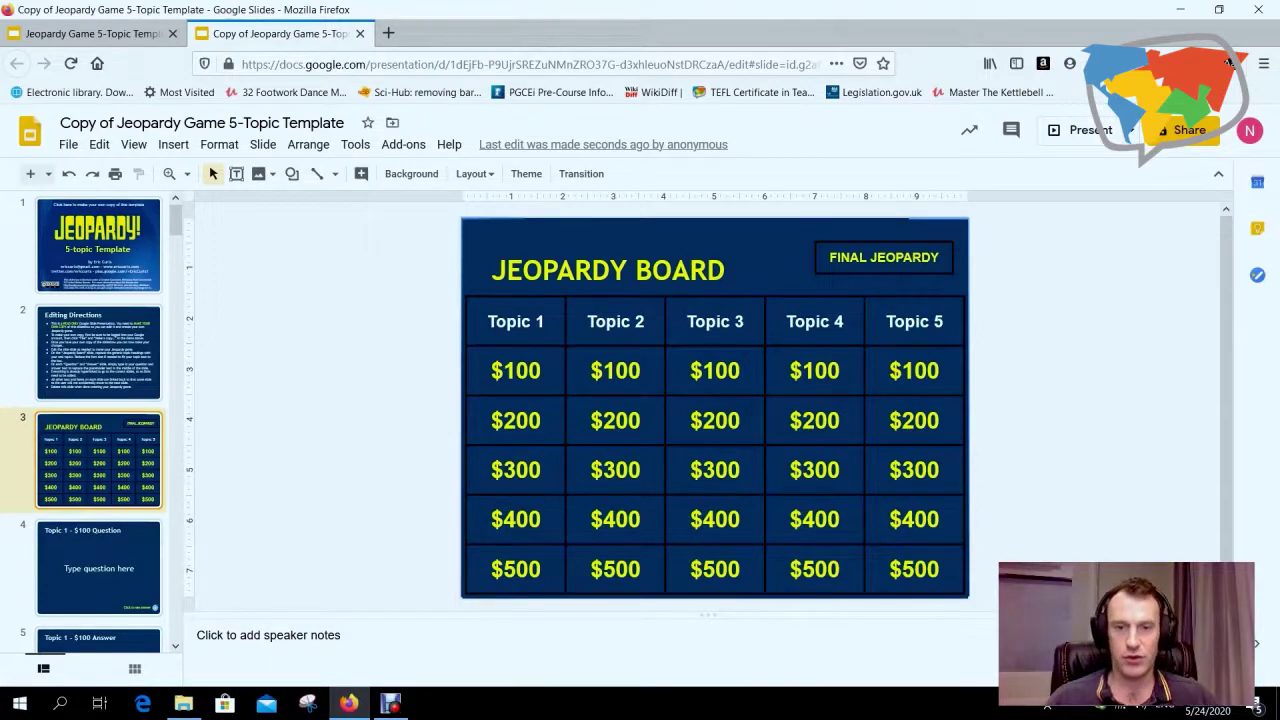
pyautogui.moveTo(175, 220); pyautogui.dragTo(175, 235)
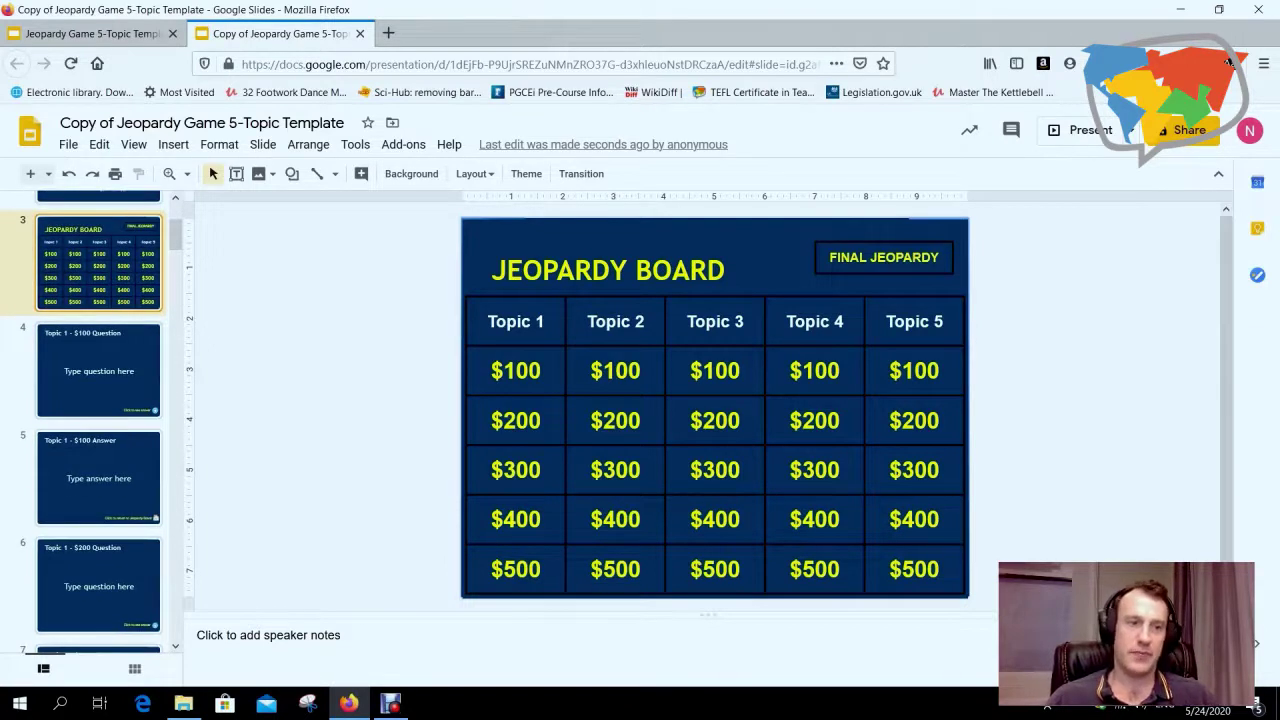
pyautogui.click(98, 370)
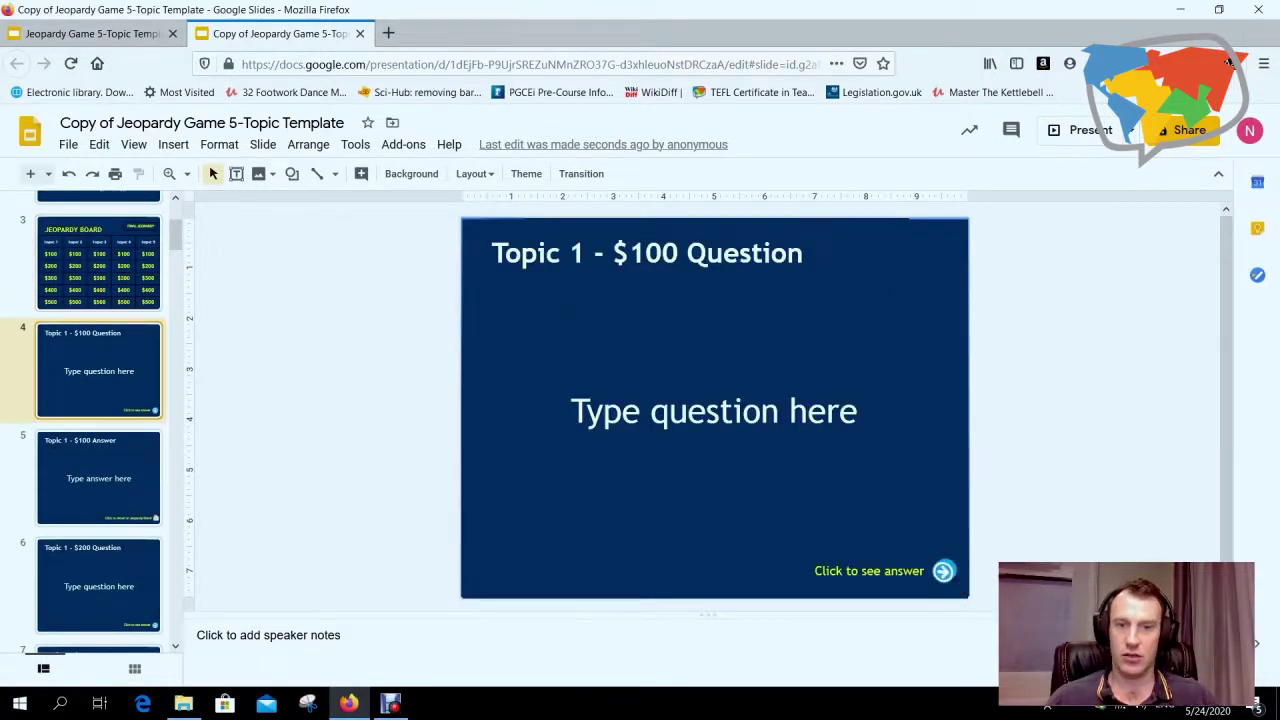
pyautogui.tripleClick(713, 411)
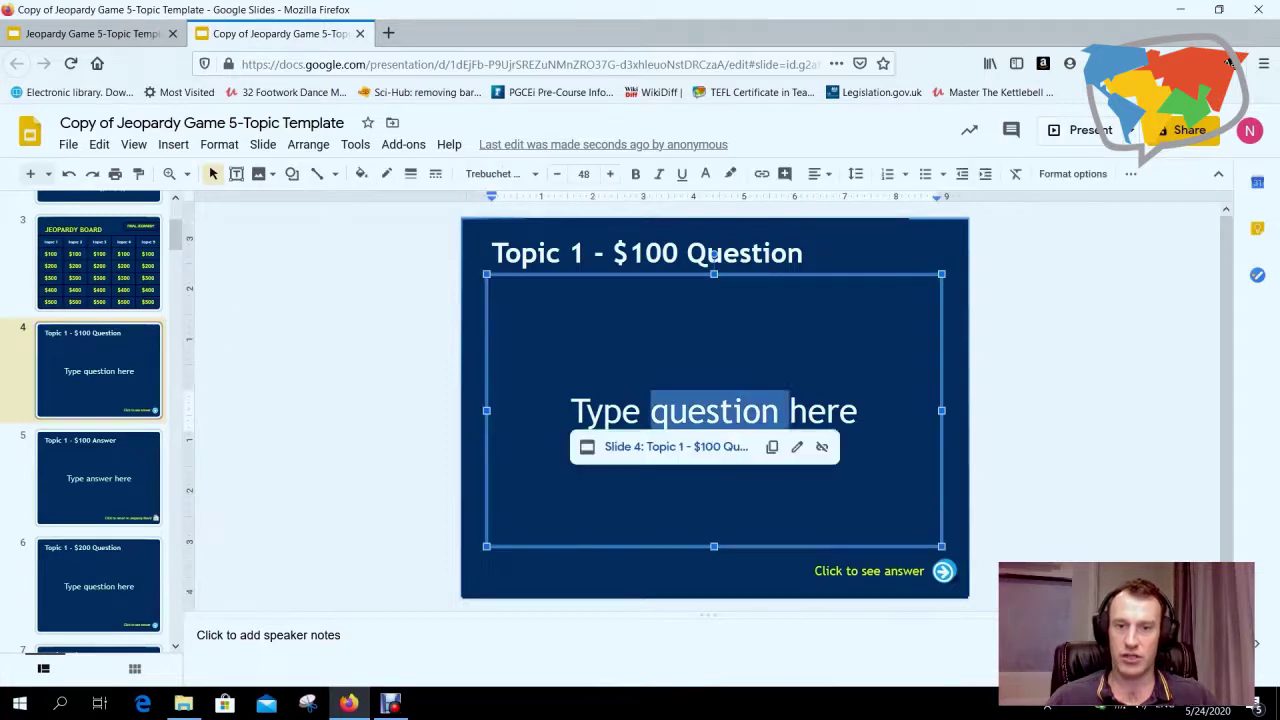
pyautogui.press('BackSpace')
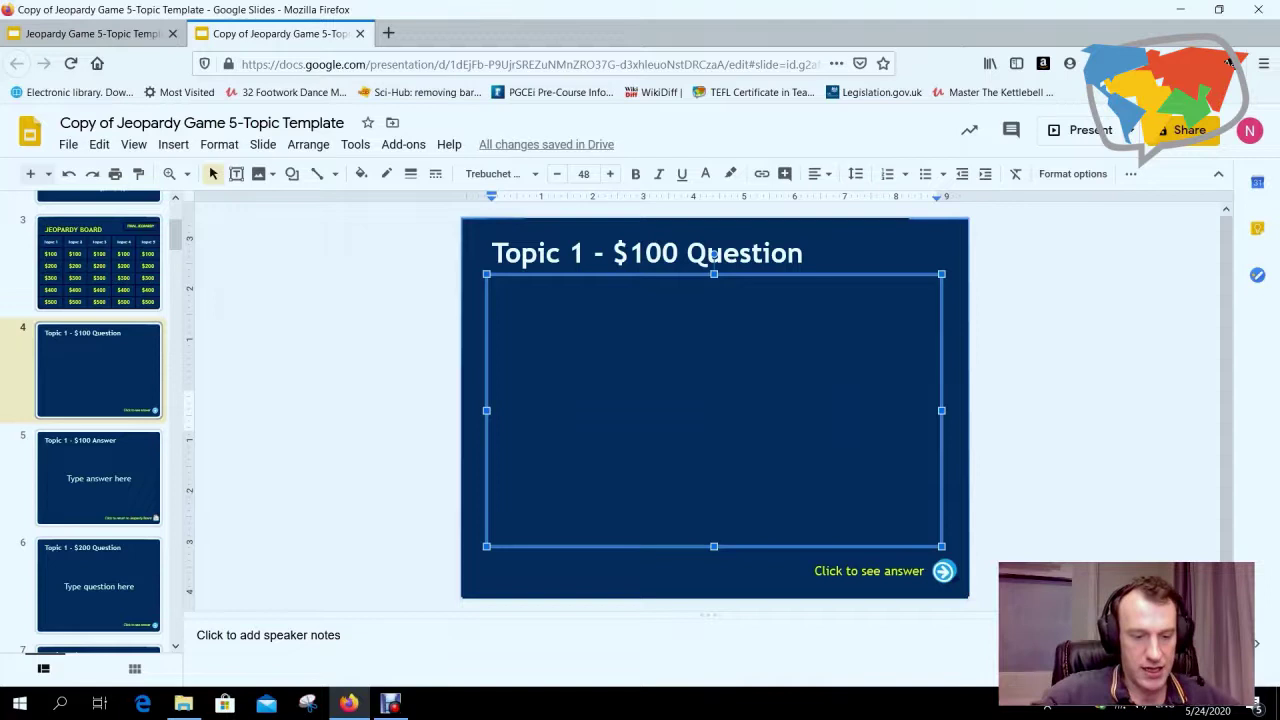
pyautogui.write('What language')
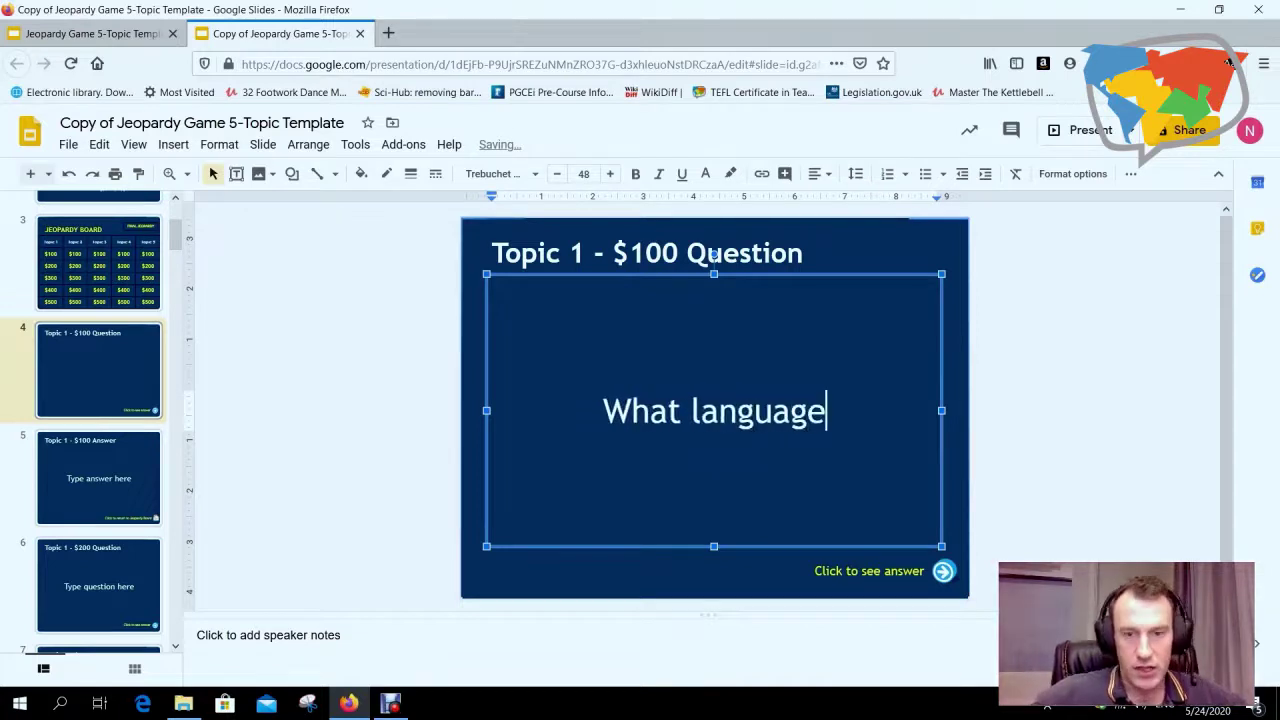
pyautogui.write(' is spoke')
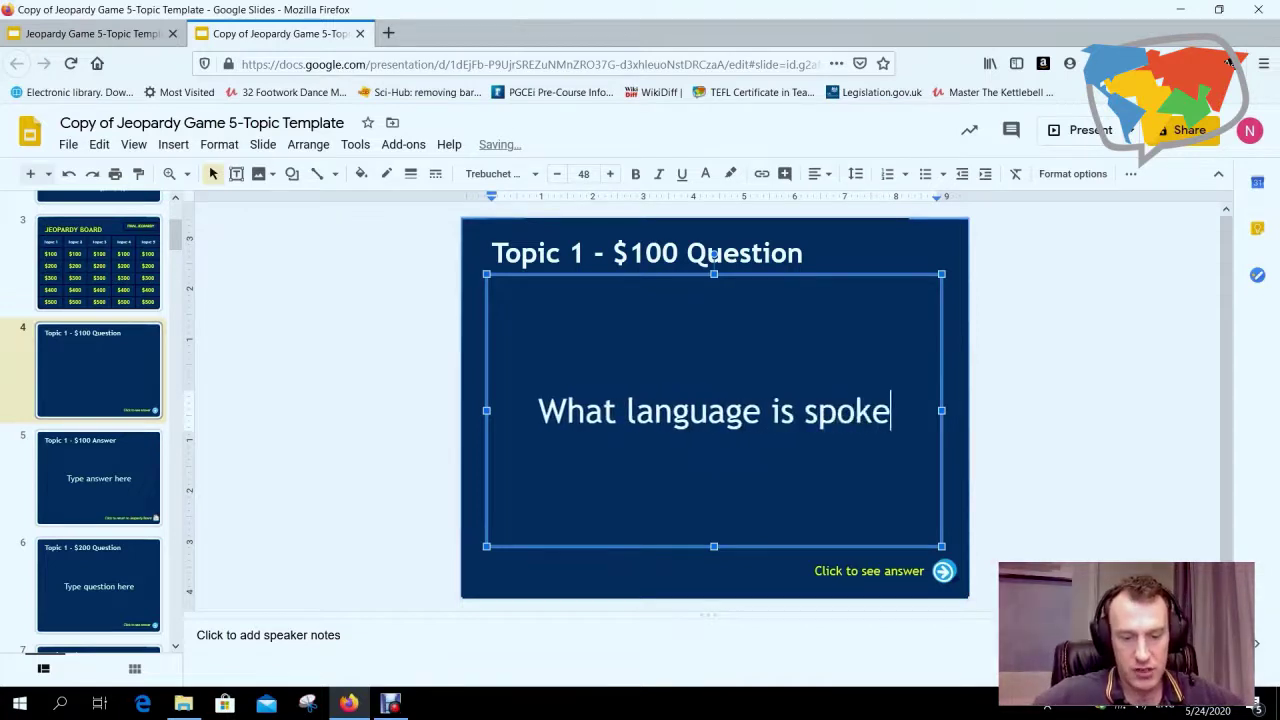
pyautogui.write('n in France?')
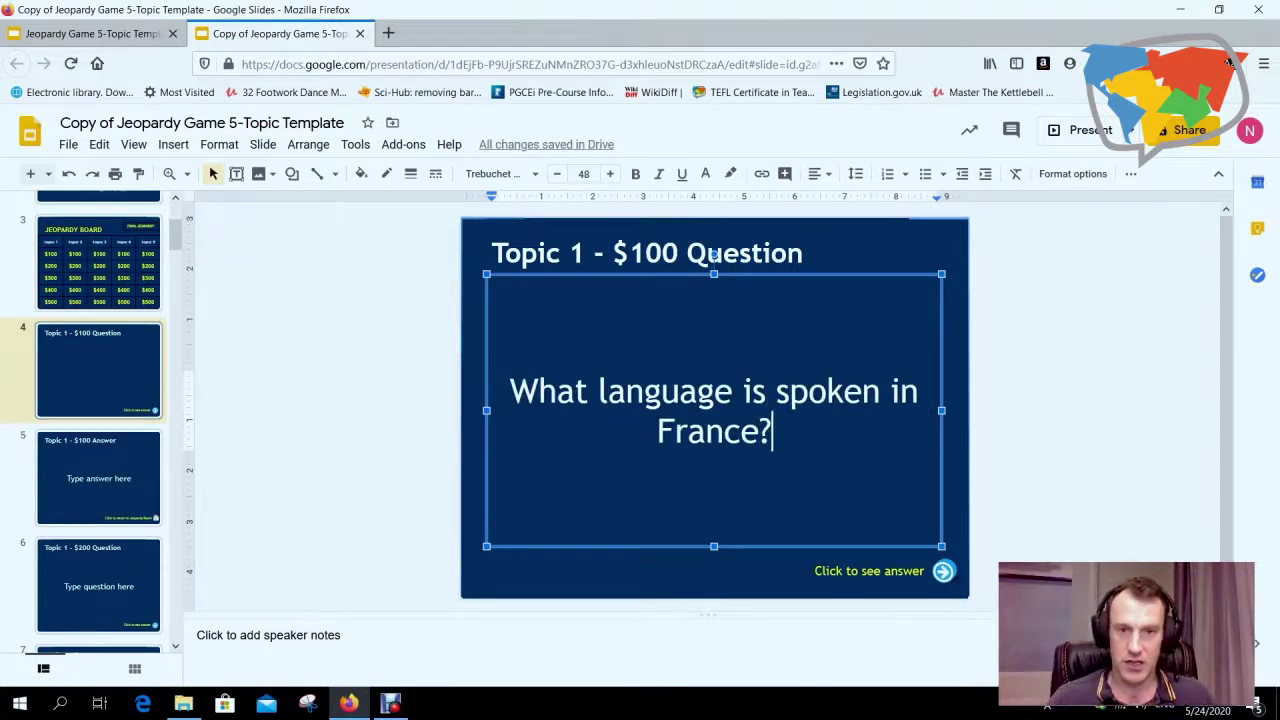
# Replace the placeholder on the Topic 1 - $100 Answer slide with "French".
pyautogui.click(98, 478)
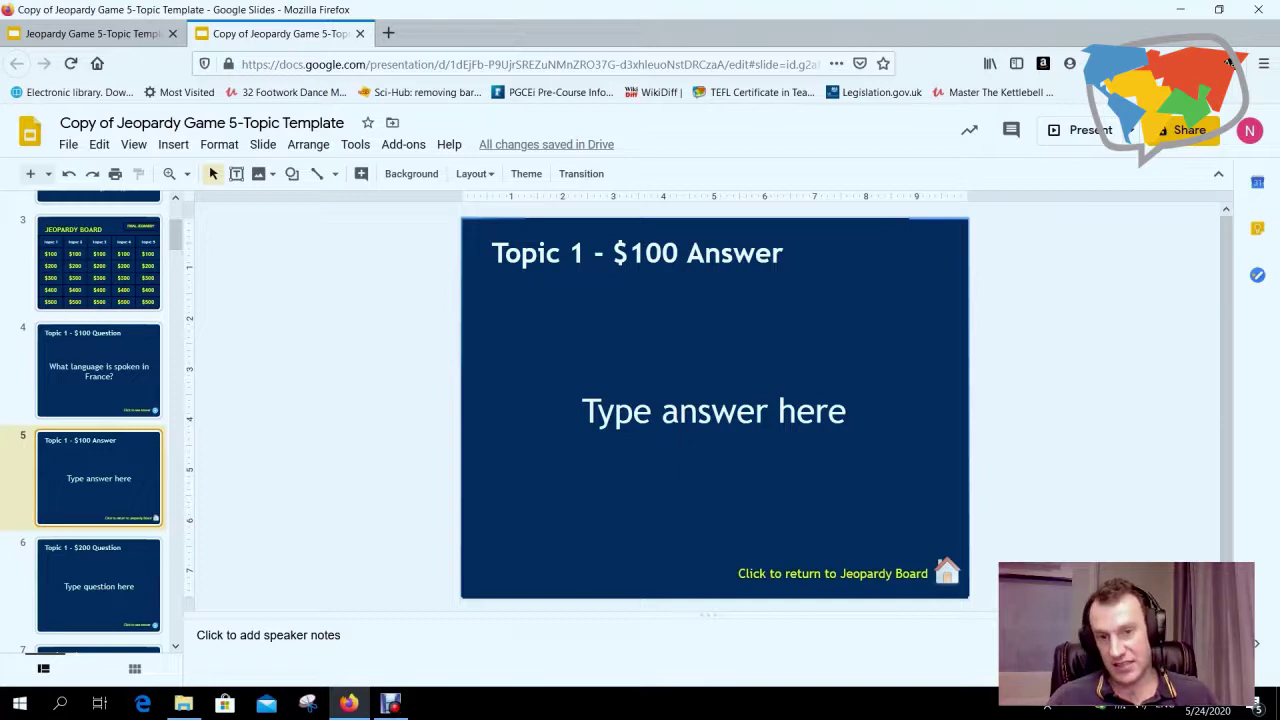
pyautogui.doubleClick(718, 411)
pyautogui.click(737, 400)
pyautogui.doubleClick(718, 411)
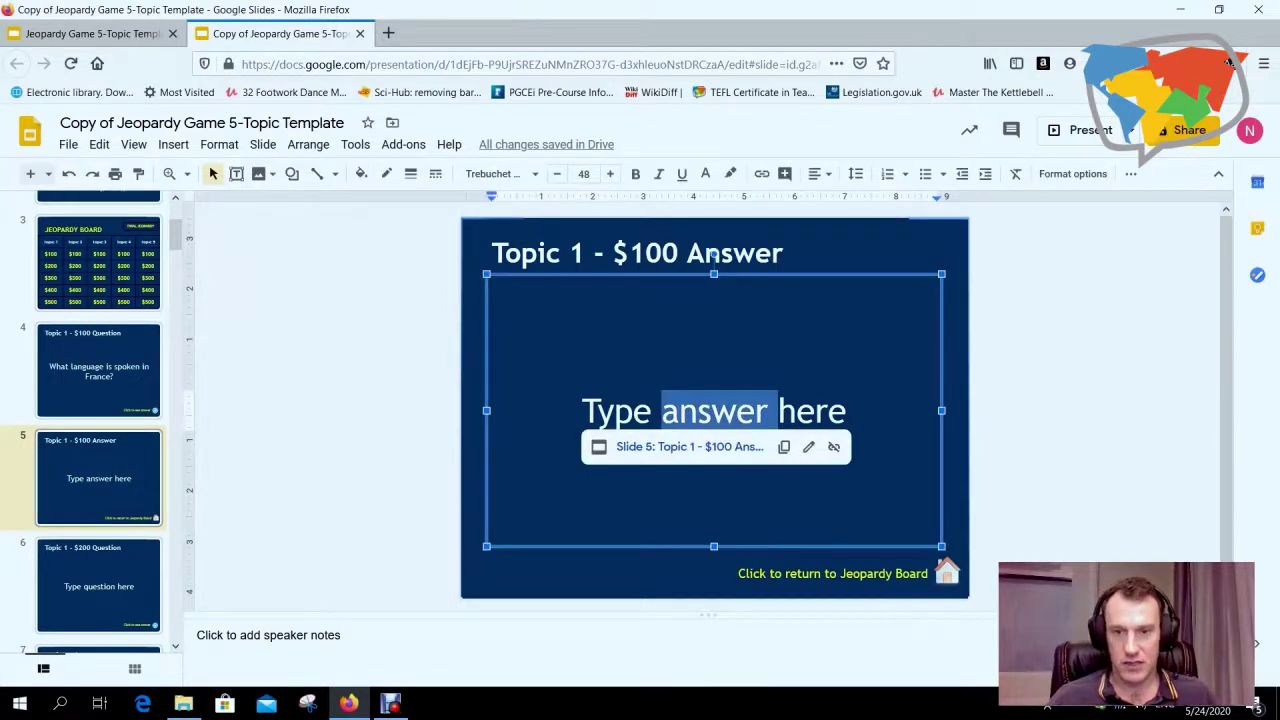
pyautogui.press('End')
pyautogui.press('BackSpace')
pyautogui.press('BackSpace')
pyautogui.press('BackSpace')
pyautogui.press('BackSpace')
pyautogui.press('BackSpace')
pyautogui.press('BackSpace')
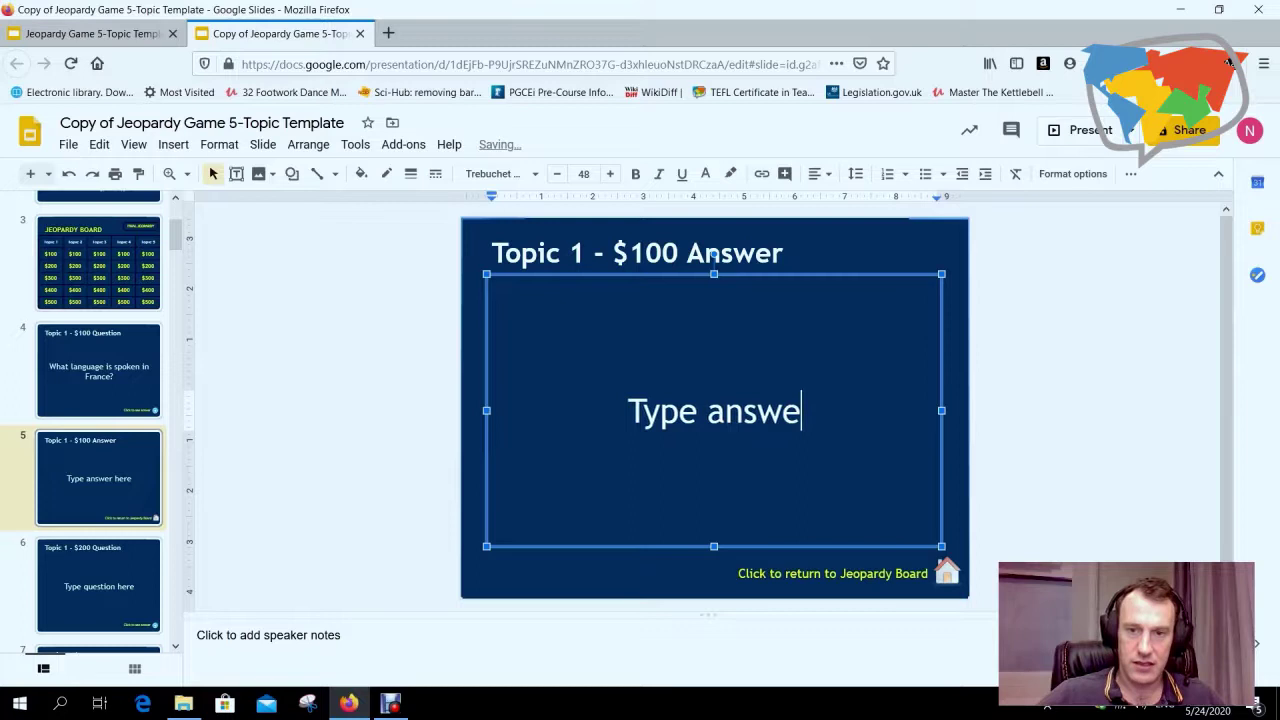
pyautogui.press('BackSpace')
pyautogui.press('BackSpace')
pyautogui.press('BackSpace')
pyautogui.press('BackSpace')
pyautogui.press('BackSpace')
pyautogui.press('BackSpace')
pyautogui.press('BackSpace')
pyautogui.press('BackSpace')
pyautogui.press('BackSpace')
pyautogui.press('BackSpace')
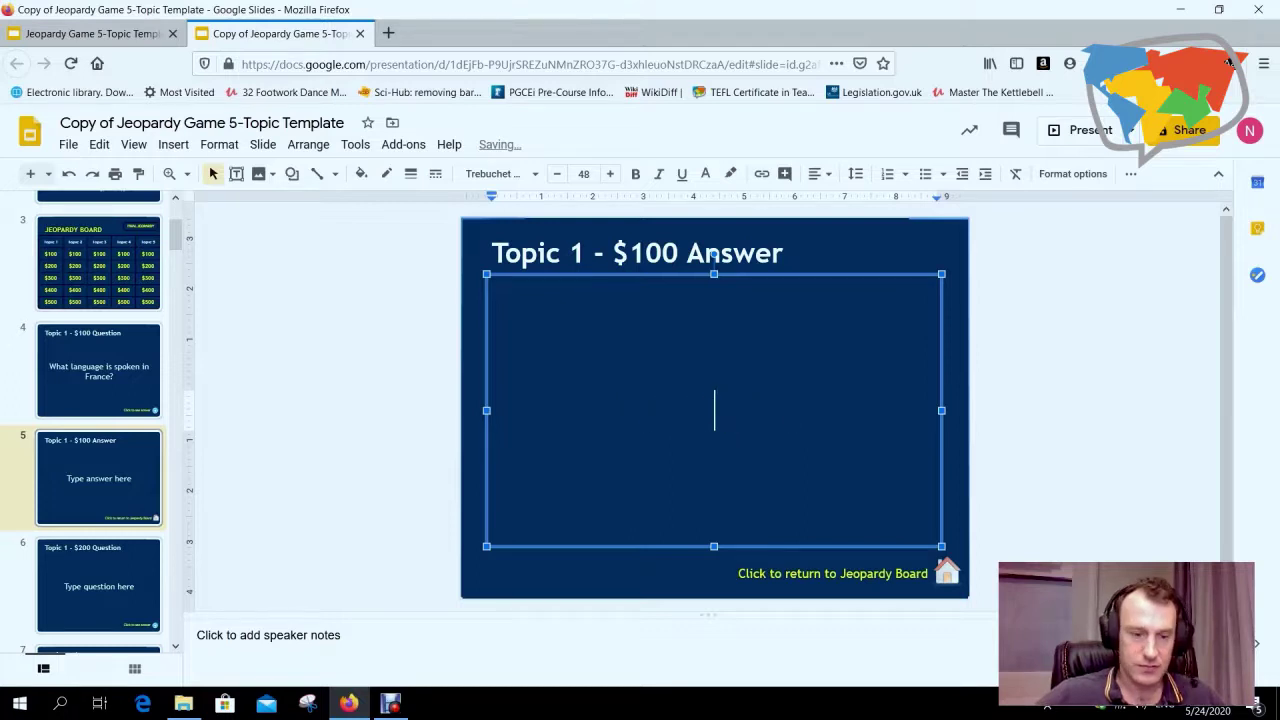
pyautogui.write('French')
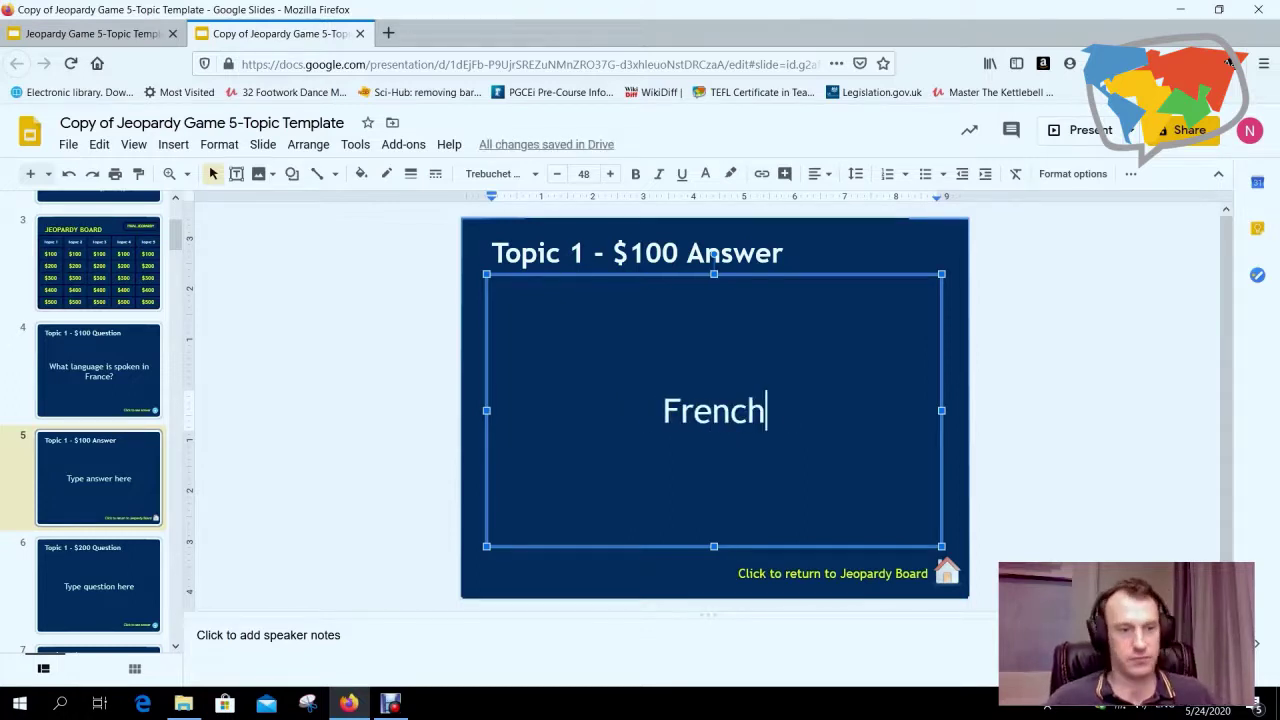
pyautogui.press('Escape')
pyautogui.press('Escape')
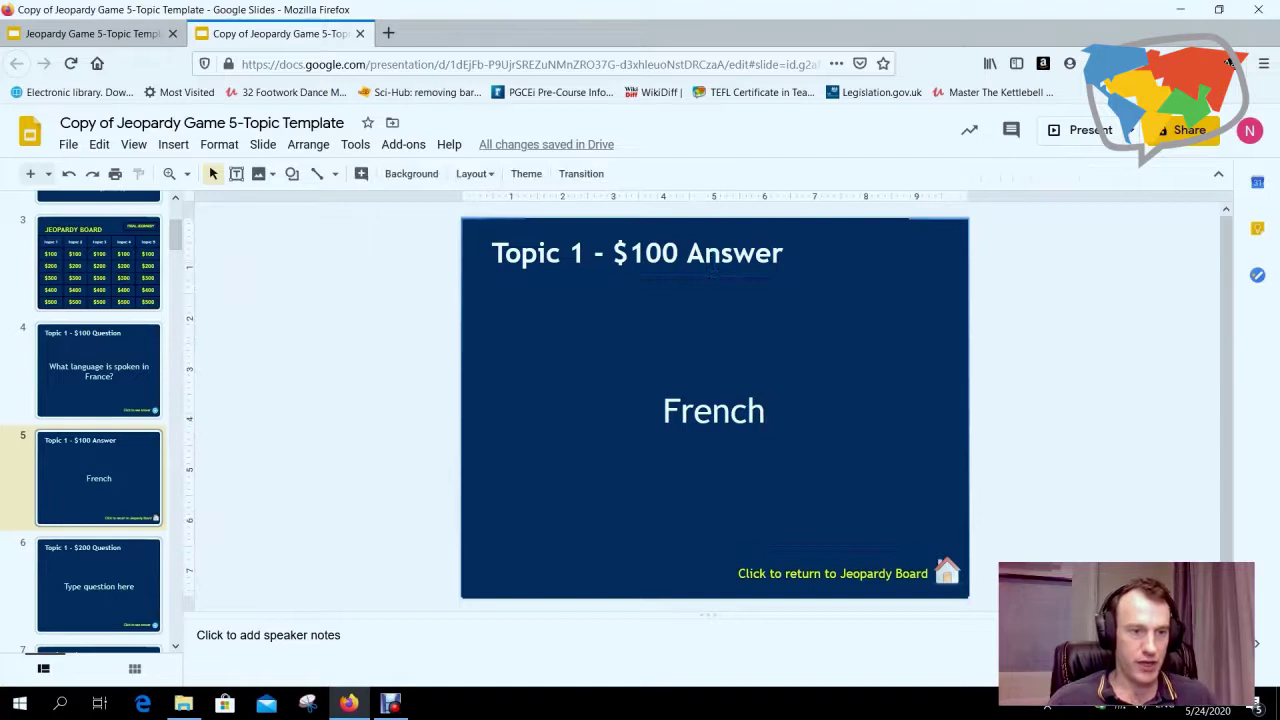
# Replace the placeholder on the Topic 1 - $200 Question slide with "What language is spoken in Australia".
pyautogui.press('Down')
pyautogui.tripleClick(714, 411)
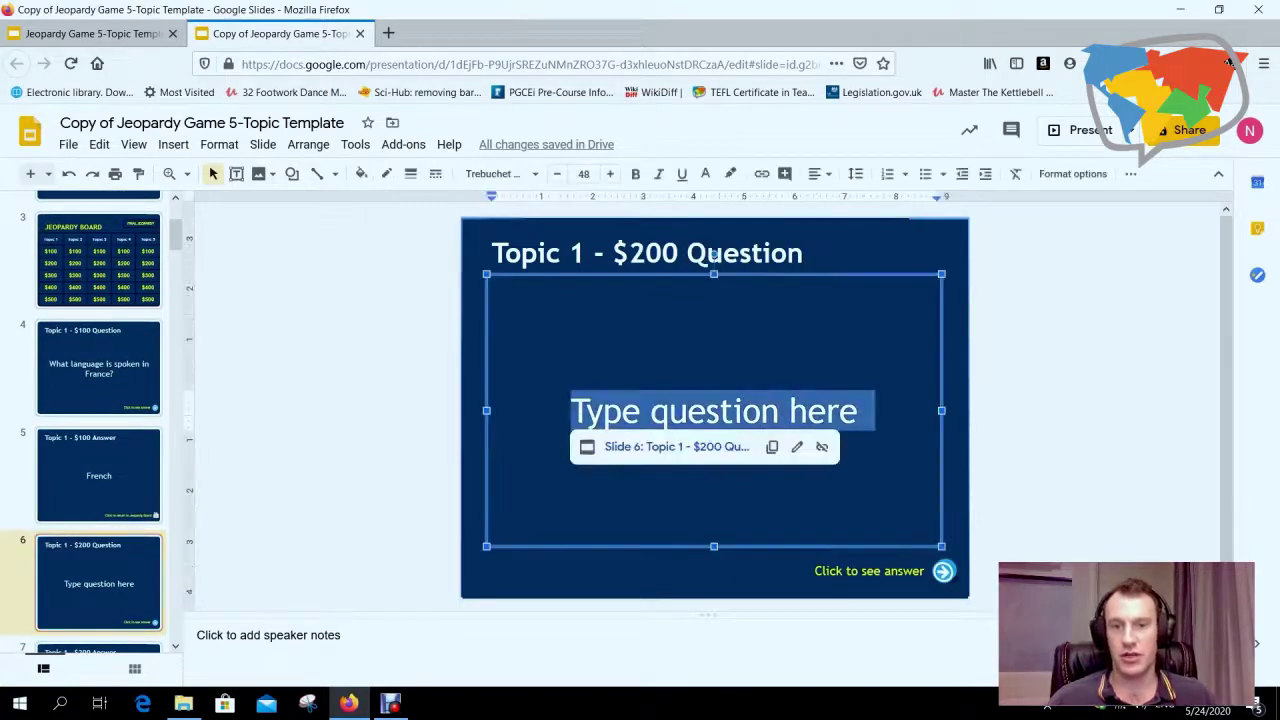
pyautogui.press('BackSpace')
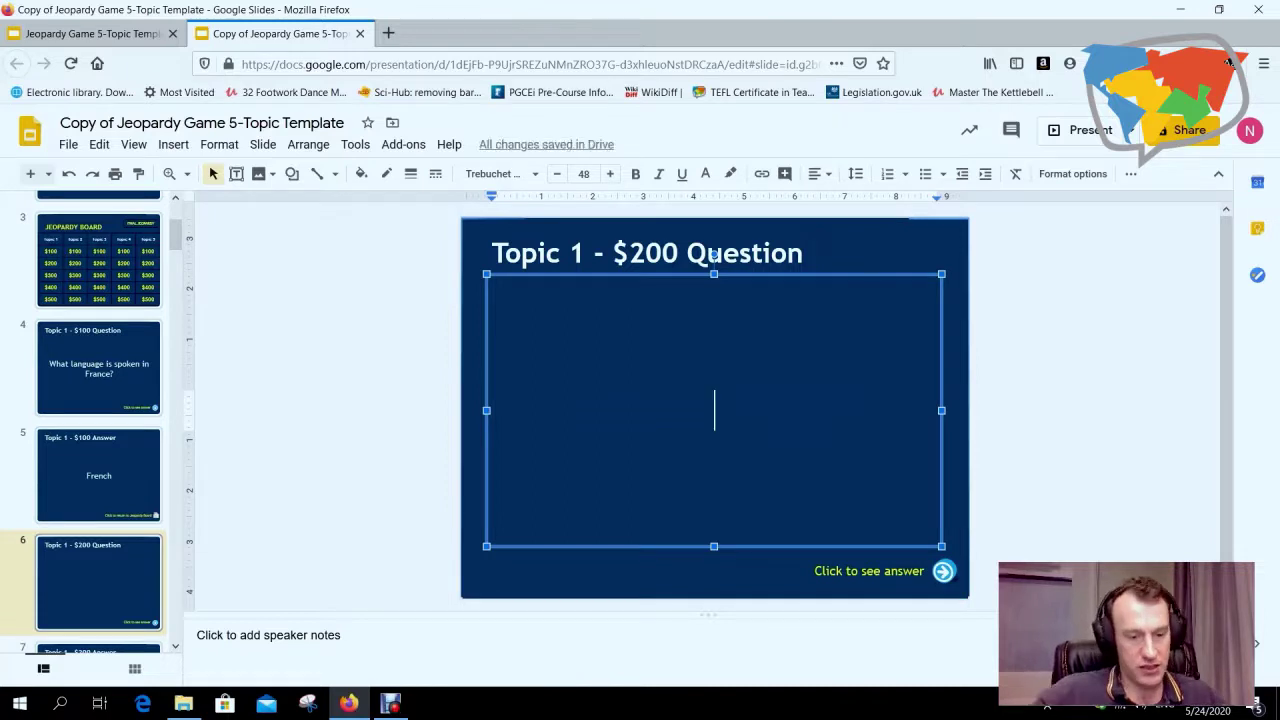
pyautogui.write('What languag')
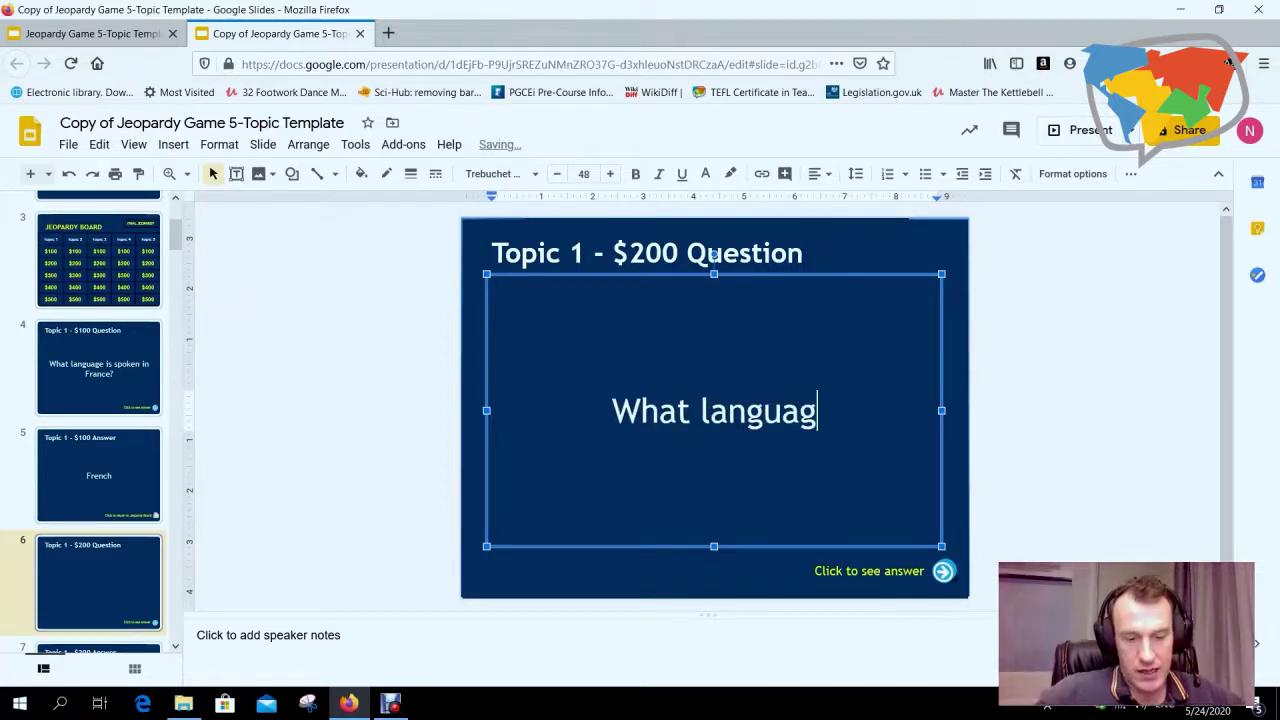
pyautogui.write('e is spoken ')
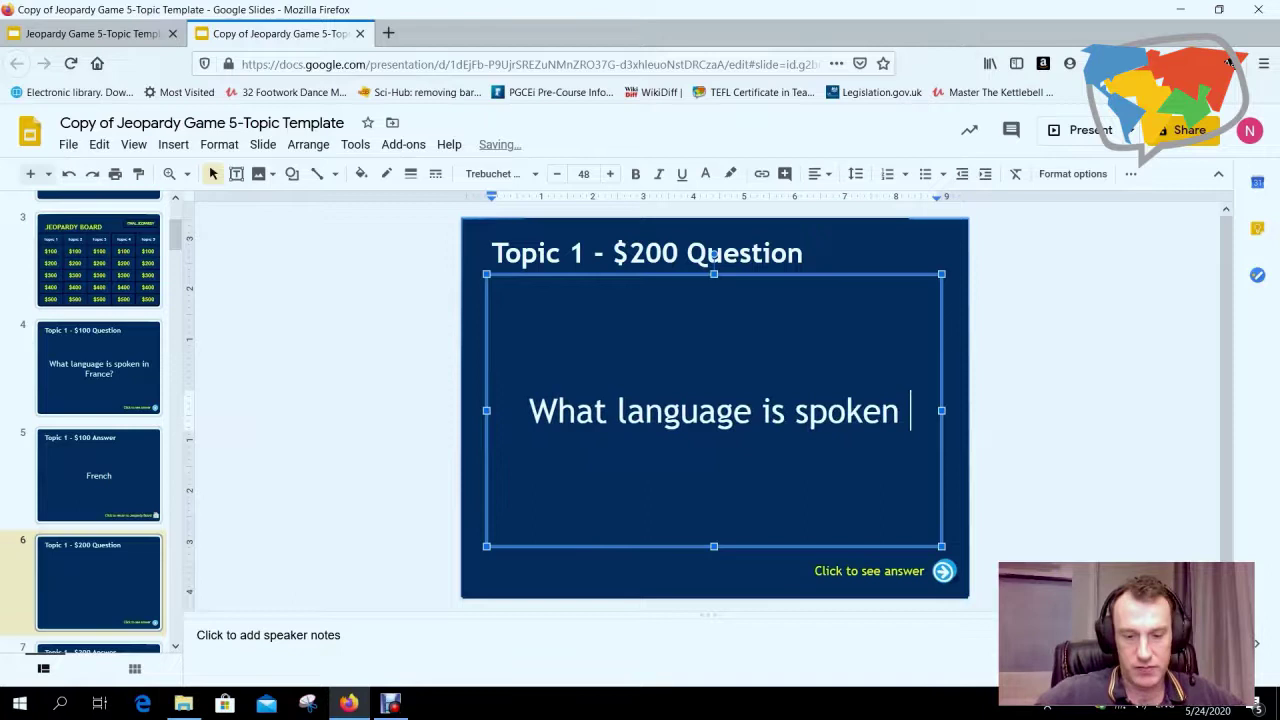
pyautogui.write('in')
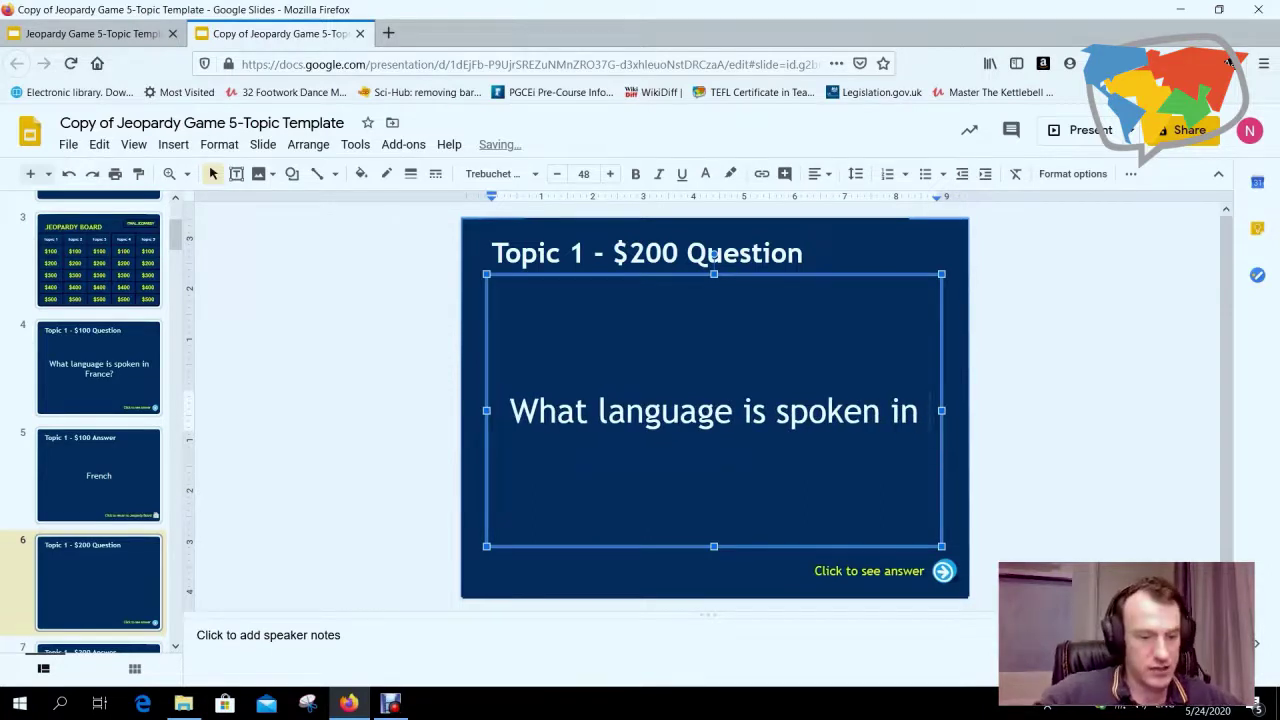
pyautogui.write(' Austr')
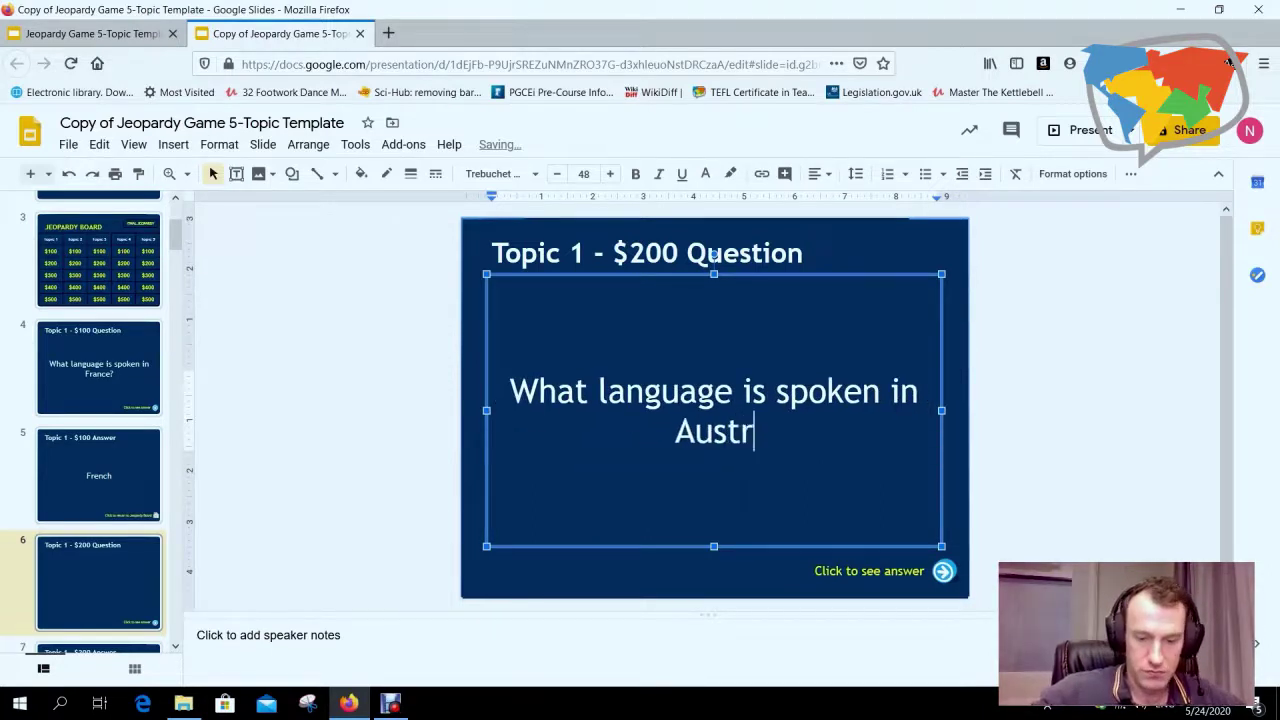
pyautogui.write('alia')
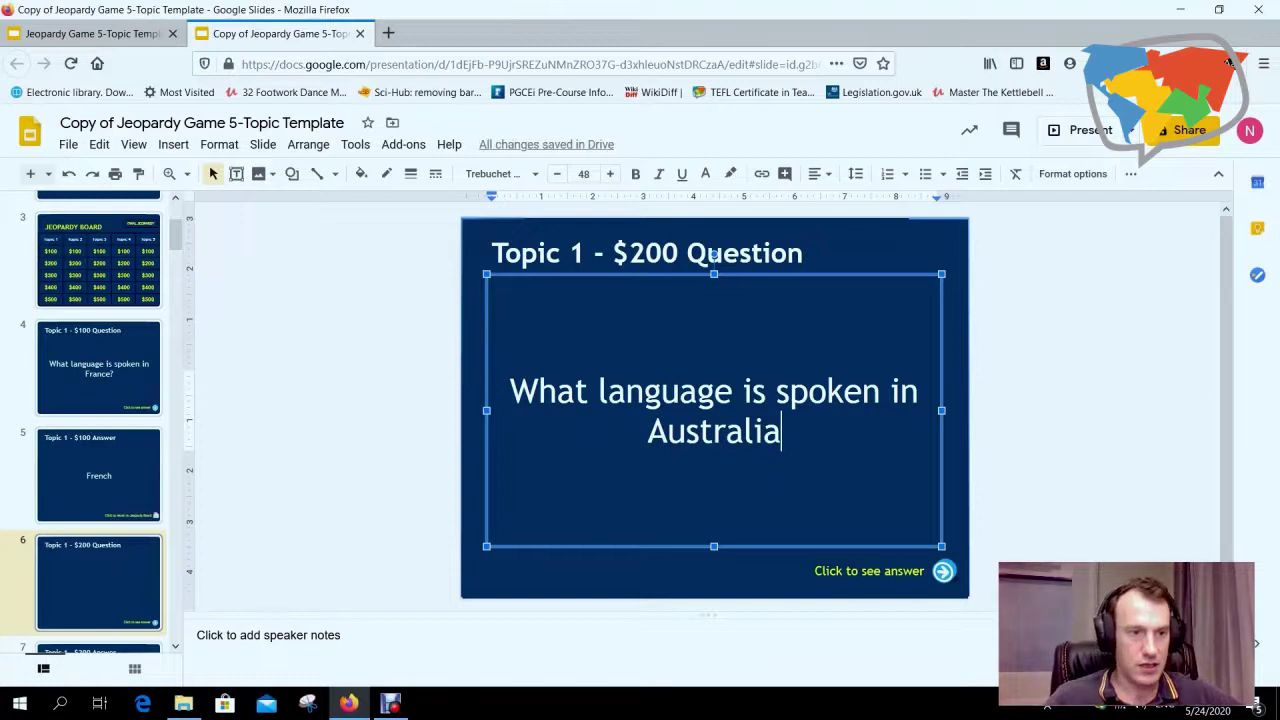
# Replace the placeholder on the Topic 1 - $200 Answer slide with "English" and go to the following question slide.
pyautogui.scroll(-2, 98, 420)
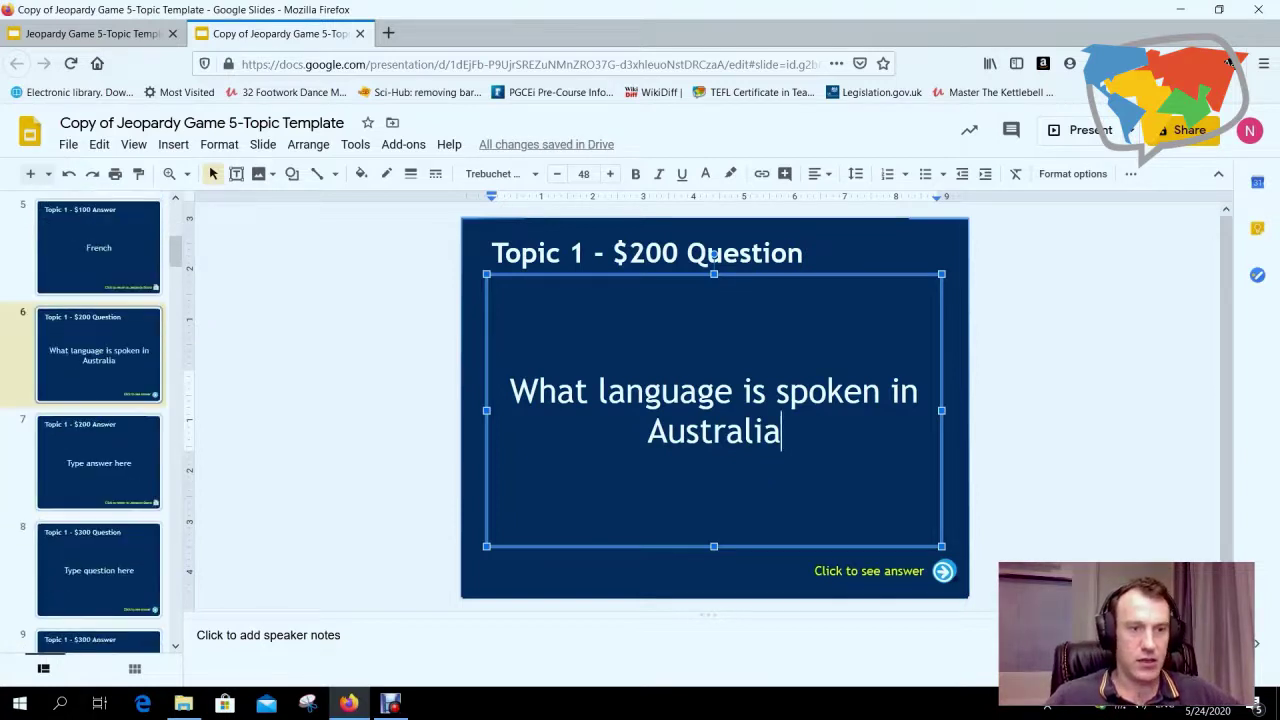
pyautogui.click(98, 462)
pyautogui.click(697, 411)
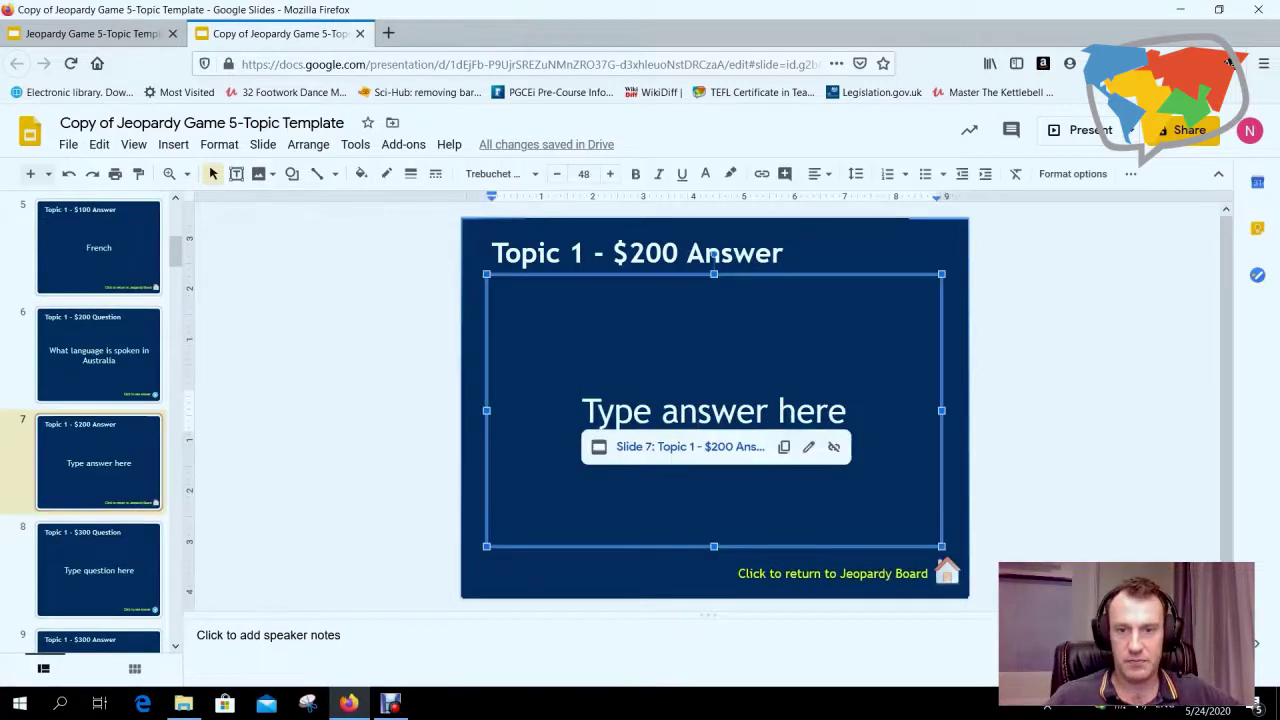
pyautogui.moveTo(846, 411); pyautogui.dragTo(600, 411)
pyautogui.press('BackSpace')
pyautogui.press('BackSpace')
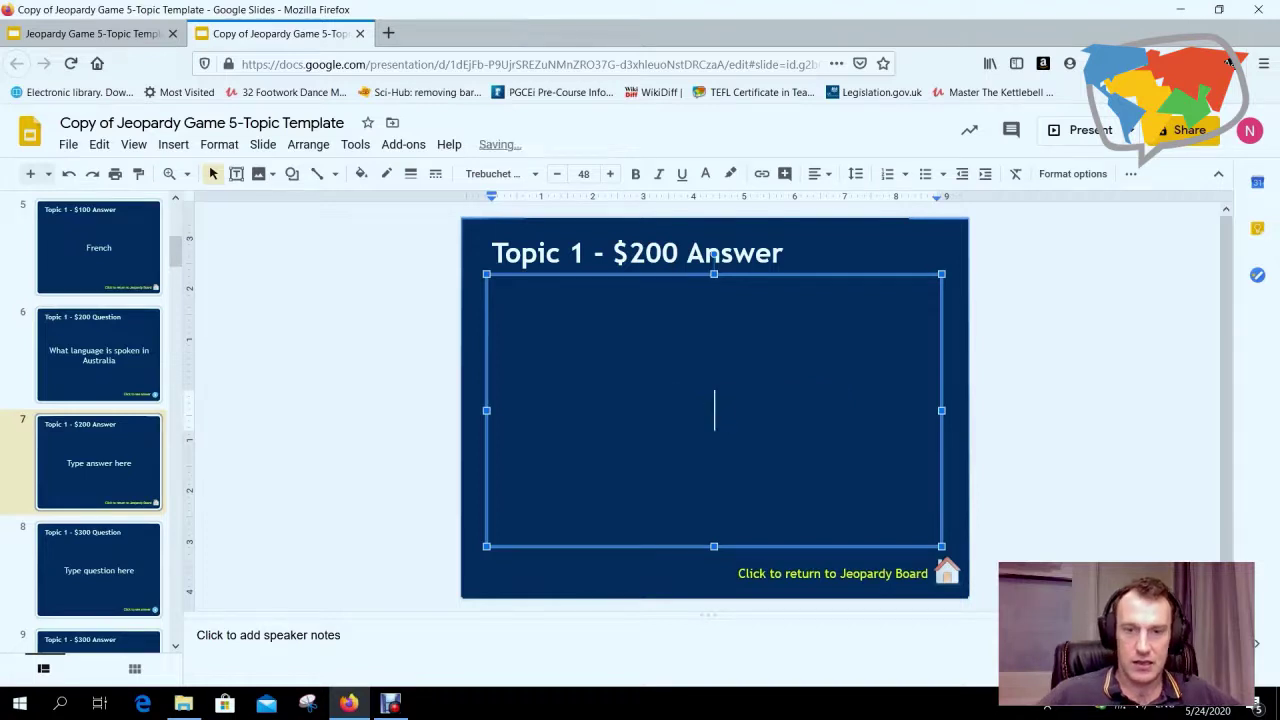
pyautogui.write('English')
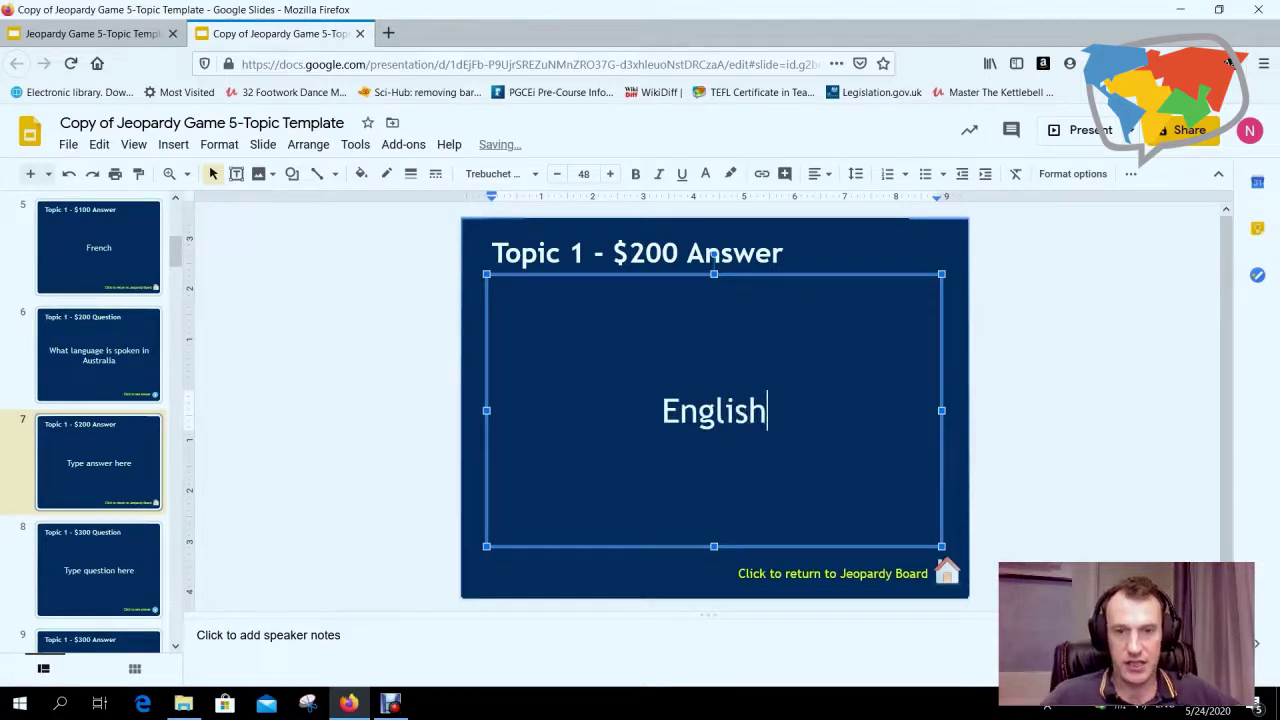
pyautogui.press('Escape')
pyautogui.press('Escape')
pyautogui.press('Down')
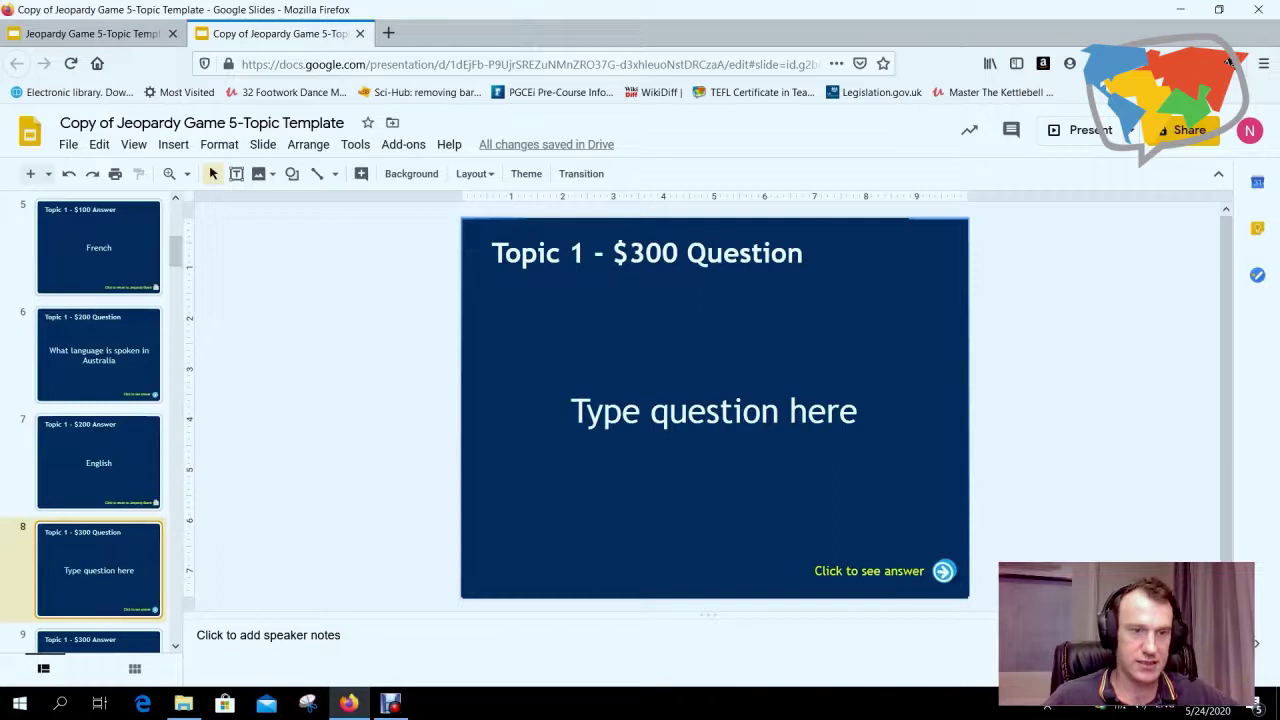
# Replace the placeholder on the Topic 1 - $300 Question slide with "What language is spoken in Mozambique".
pyautogui.tripleClick(668, 410)
pyautogui.tripleClick(668, 410)
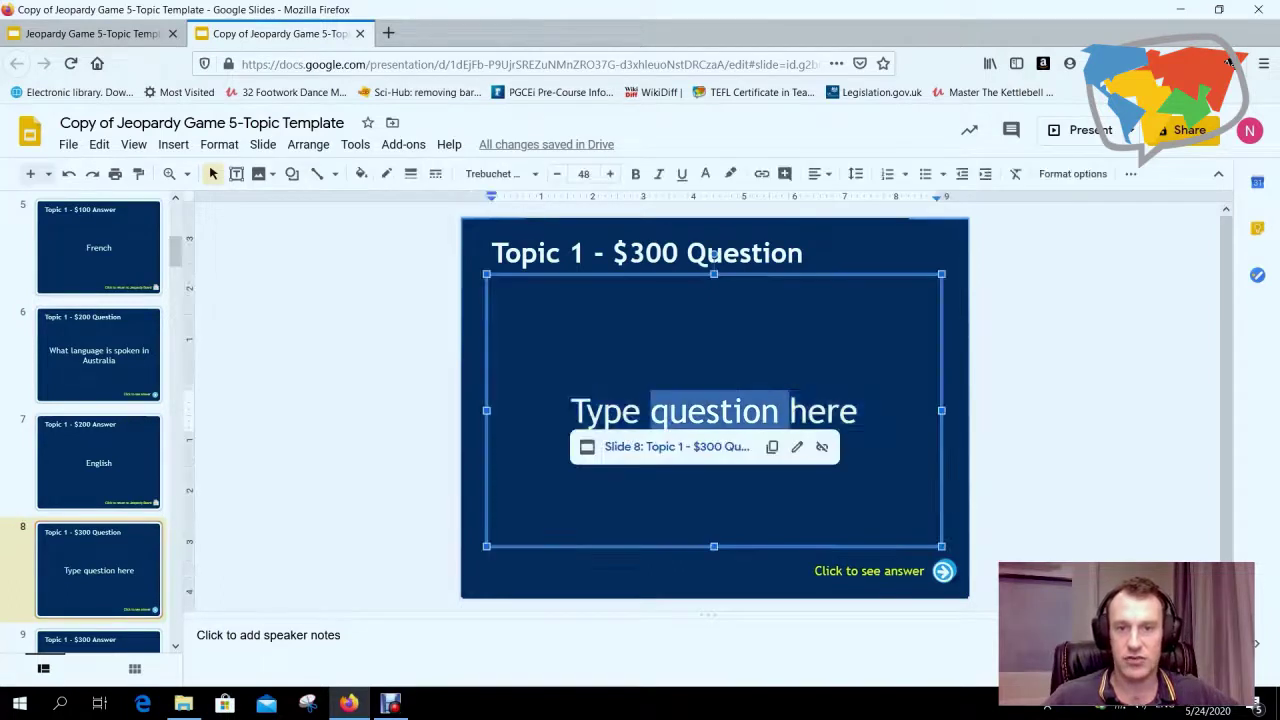
pyautogui.press('BackSpace')
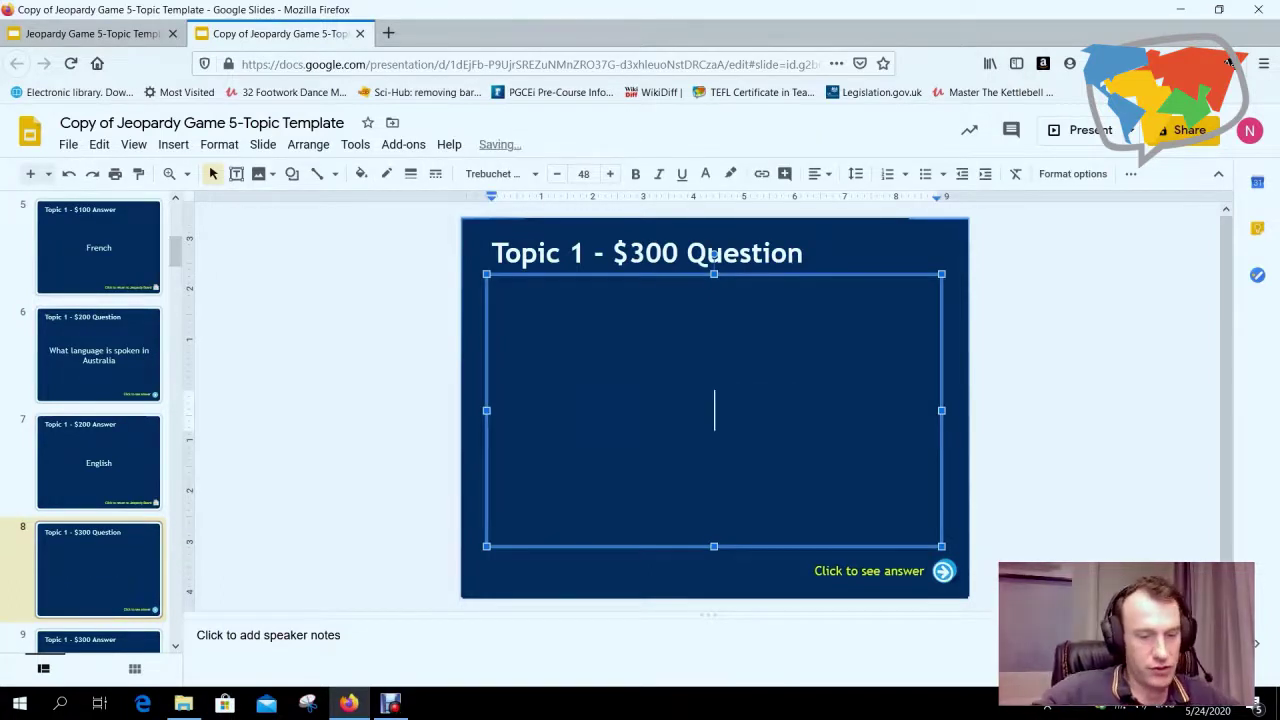
pyautogui.write('What language ')
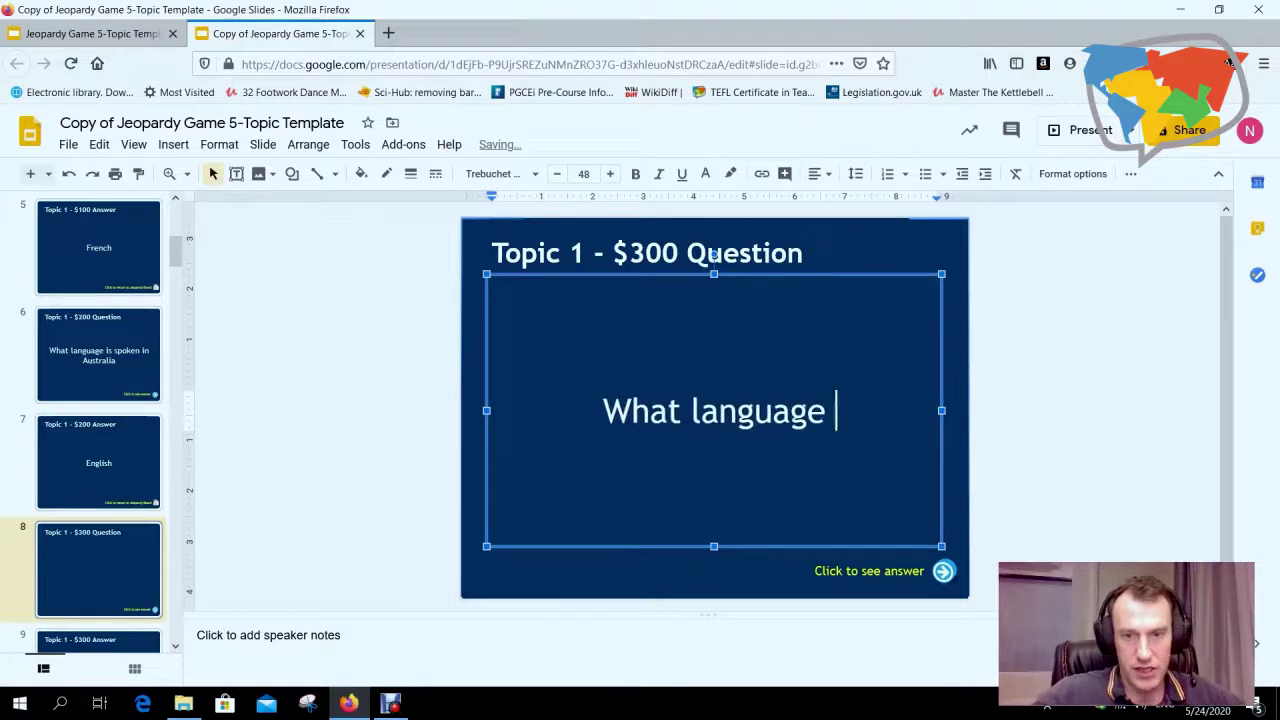
pyautogui.write('is spoken in ')
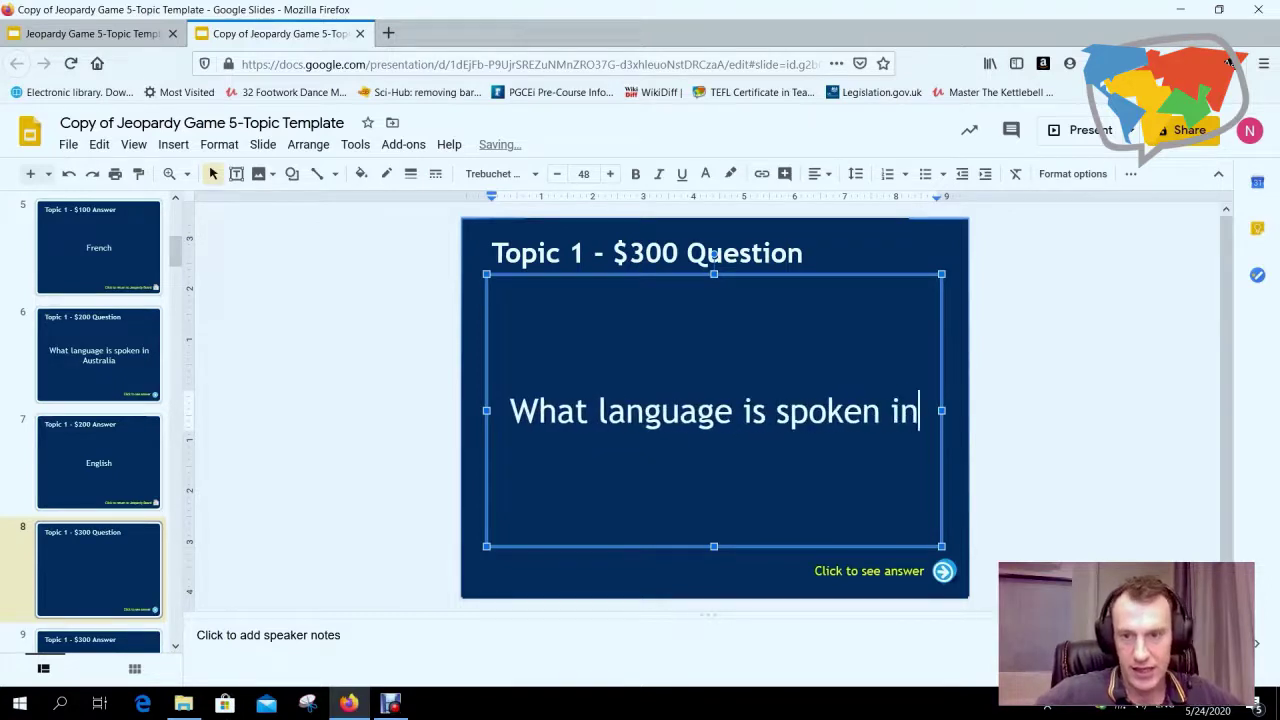
pyautogui.write('M')
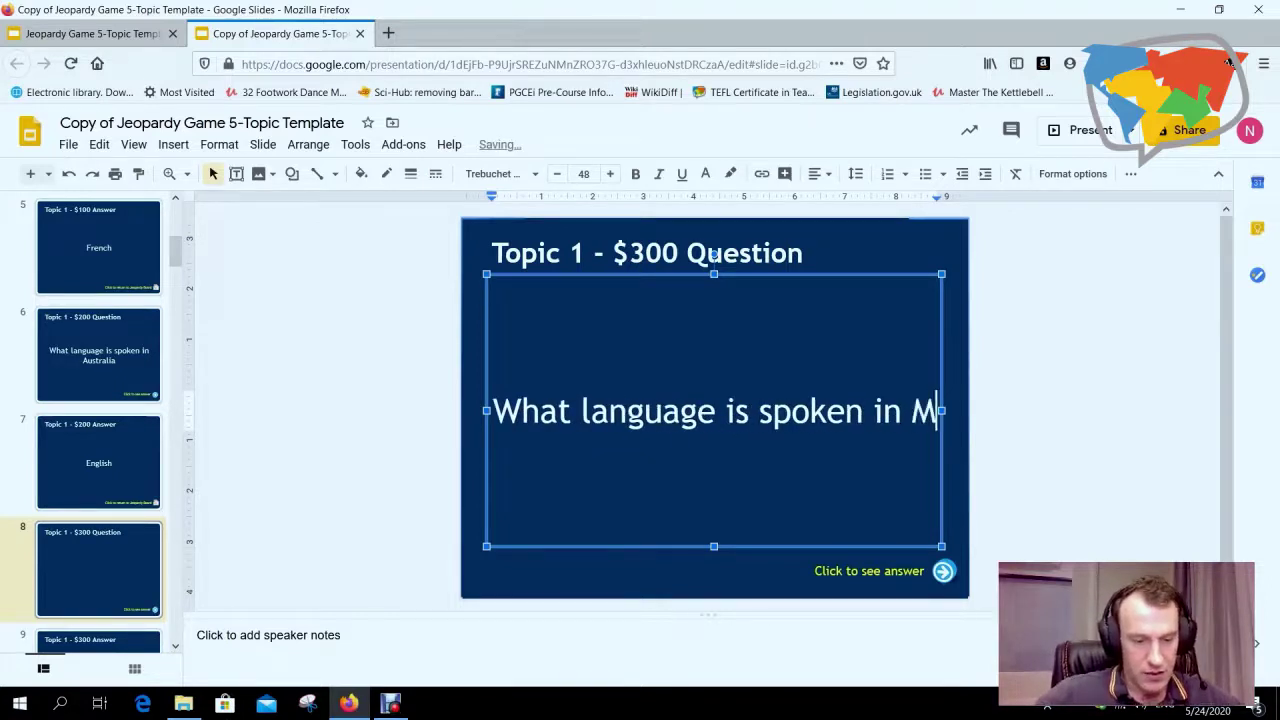
pyautogui.write('ozambique')
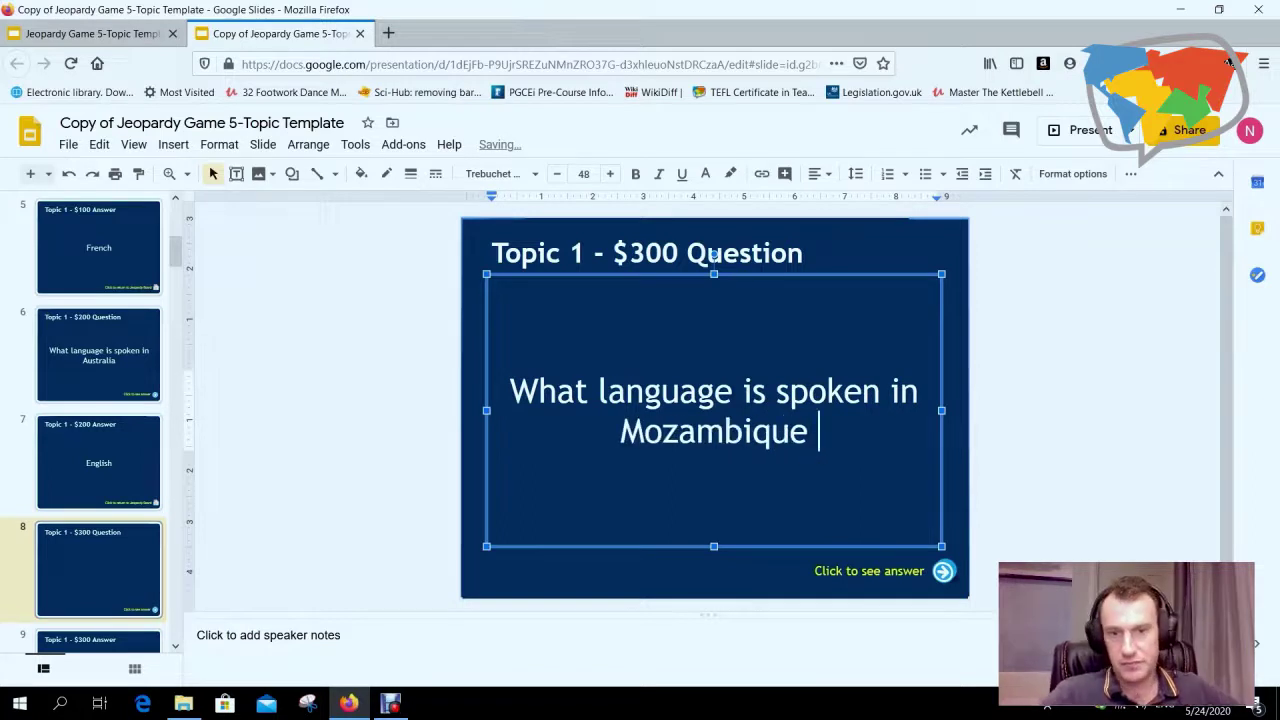
pyautogui.press('Escape')
pyautogui.press('Escape')
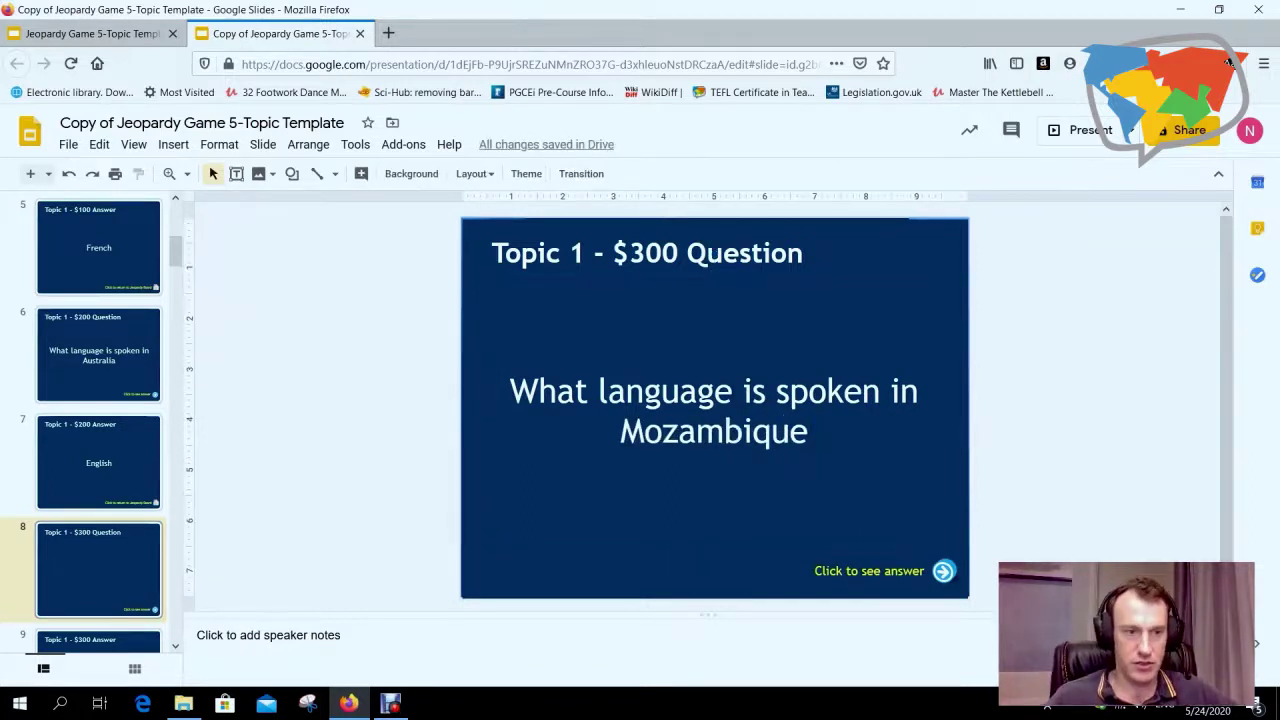
# Go to the Topic 1 - $300 Answer slide and replace its placeholder with "Portugeuse".
pyautogui.press('Down')
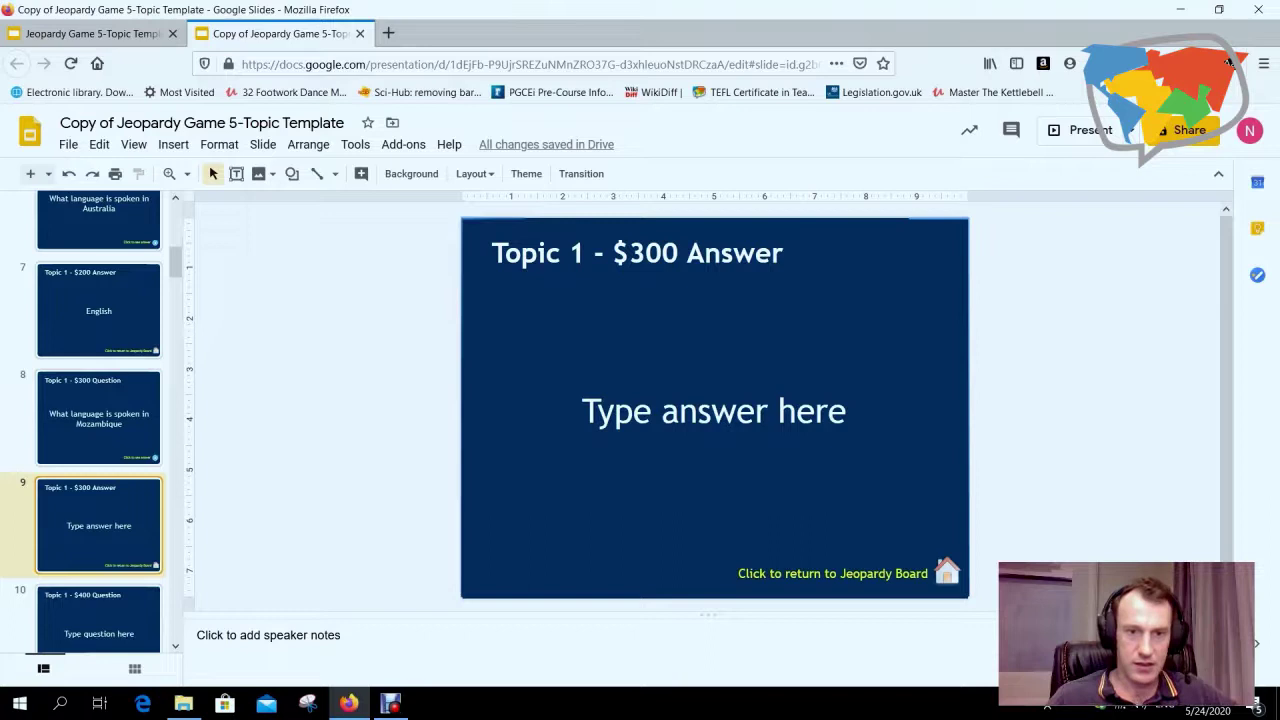
pyautogui.tripleClick(713, 411)
pyautogui.write('Po')
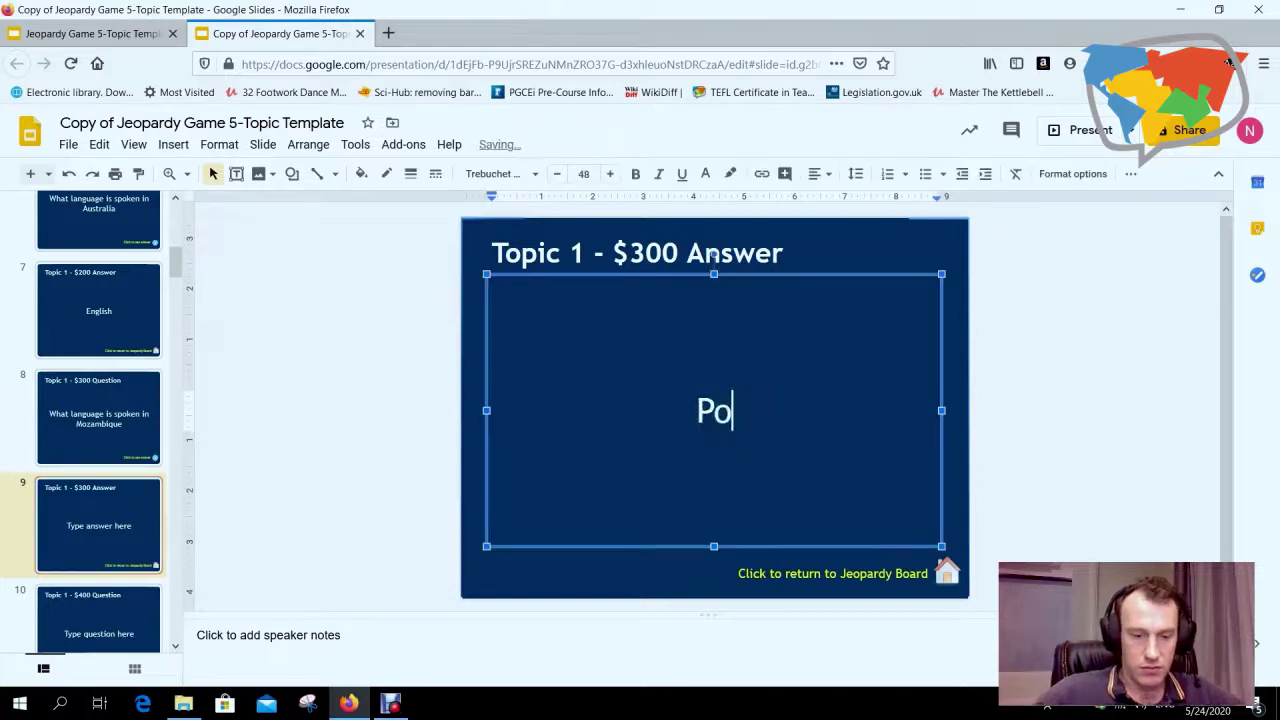
pyautogui.write('rtugeuse')
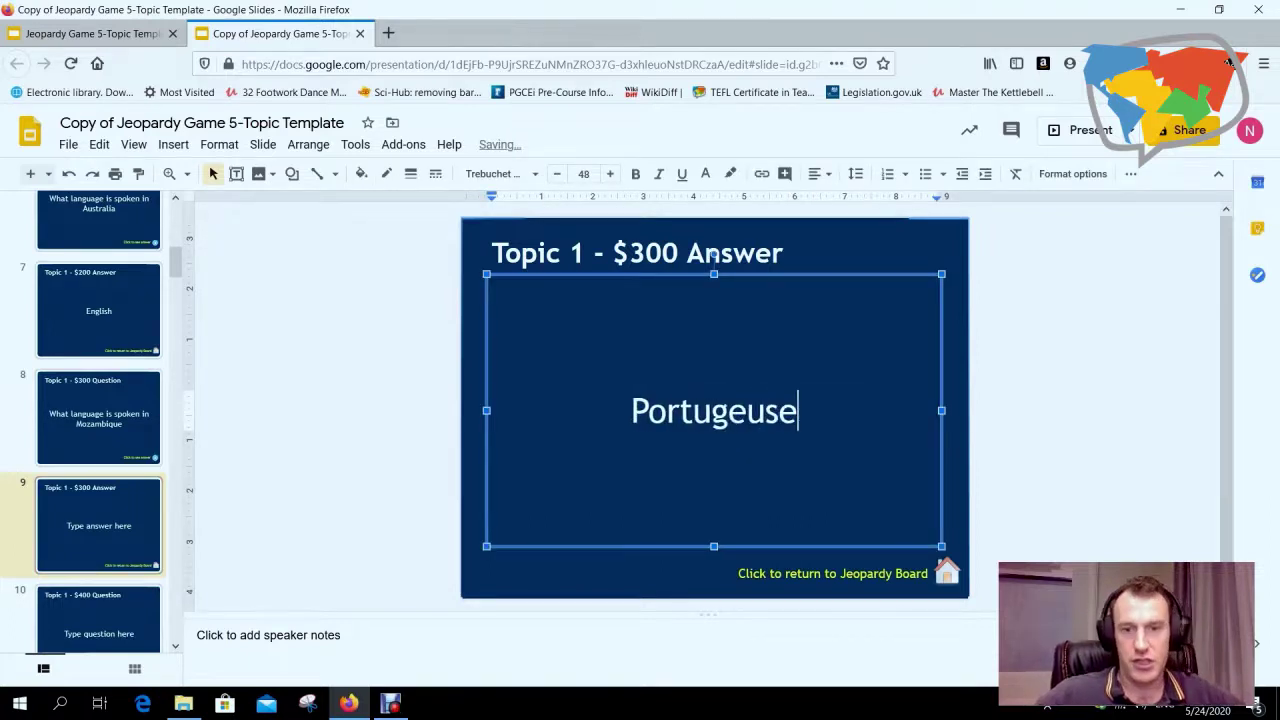
# Correct the misspelled answer on the Topic 1 - $300 Answer slide to the suggested spelling "Portuguese" and deselect the text box.
pyautogui.press('Left')
pyautogui.press('Left')
pyautogui.press('Left')
pyautogui.press('Left')
pyautogui.press('Left')
pyautogui.press('Left')
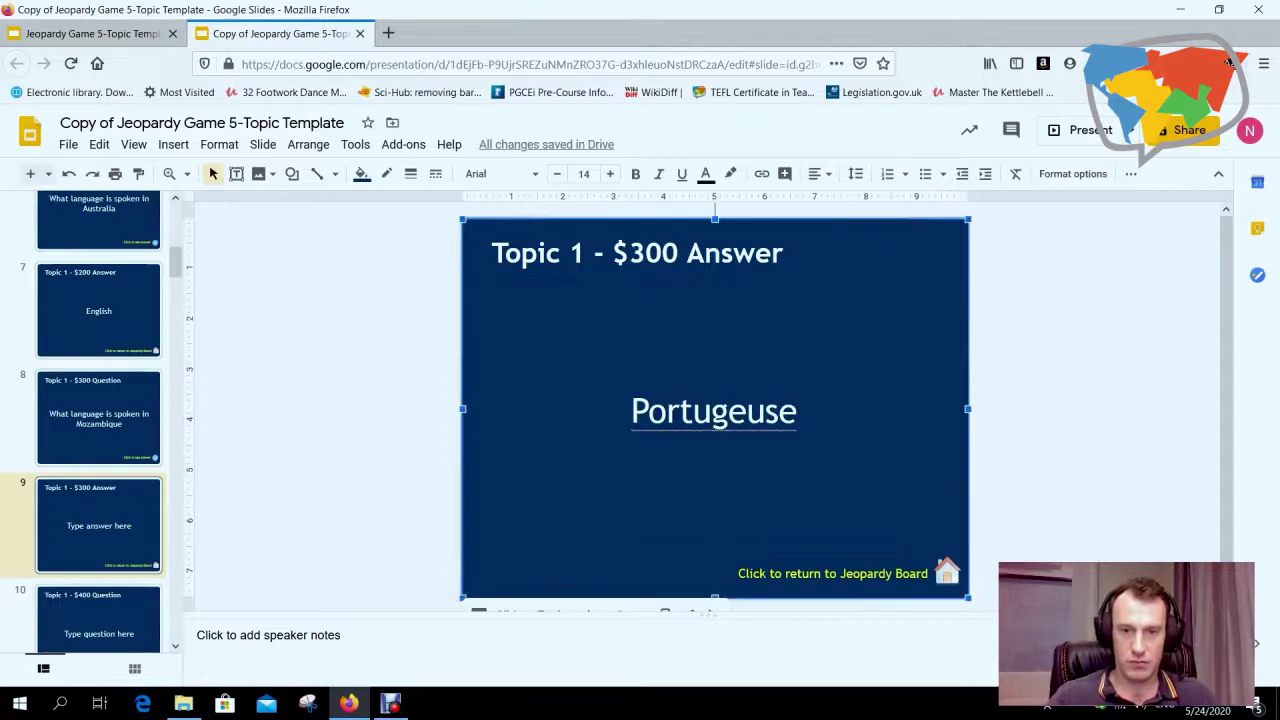
pyautogui.hotkey('ctrl', 'a')
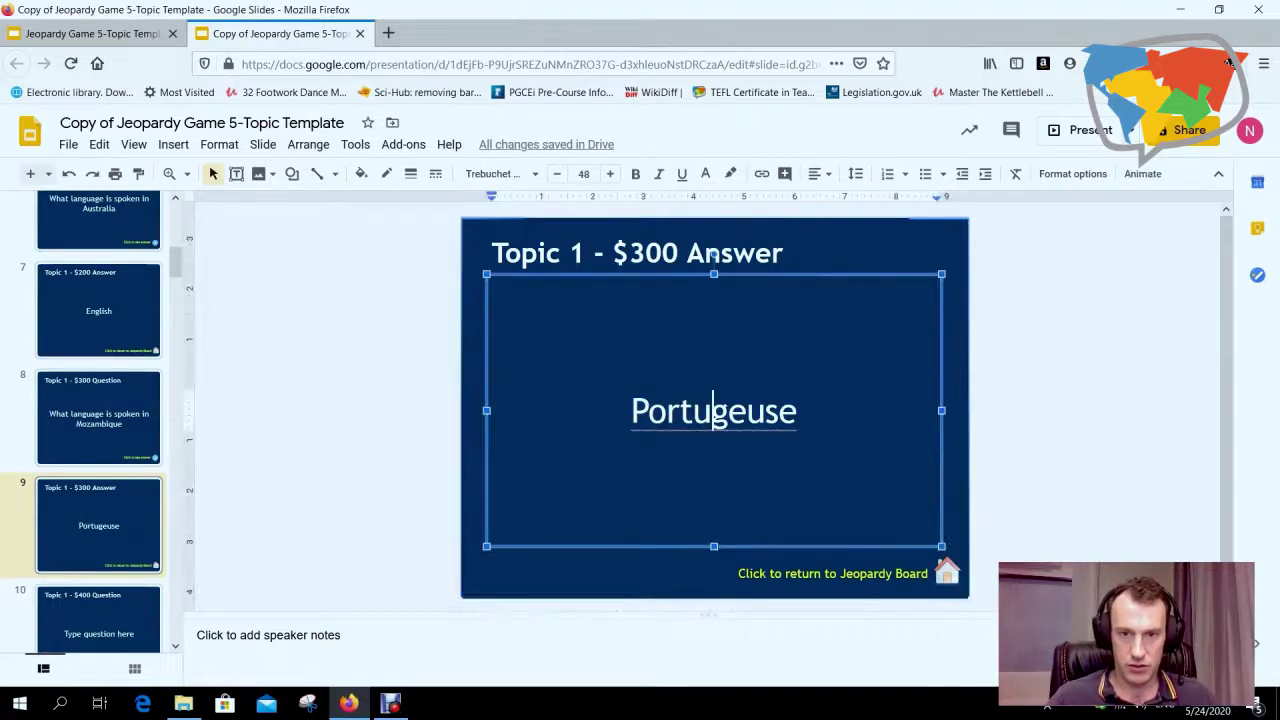
pyautogui.rightClick(714, 411)
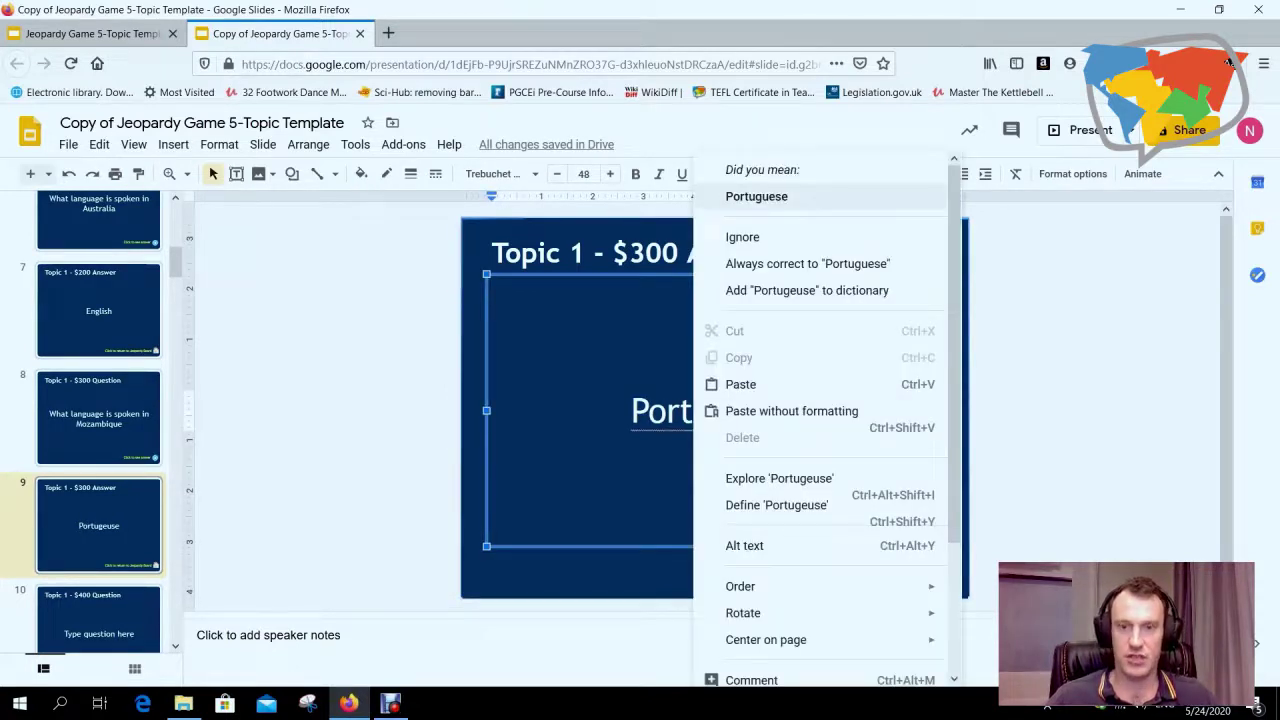
pyautogui.click(756, 196)
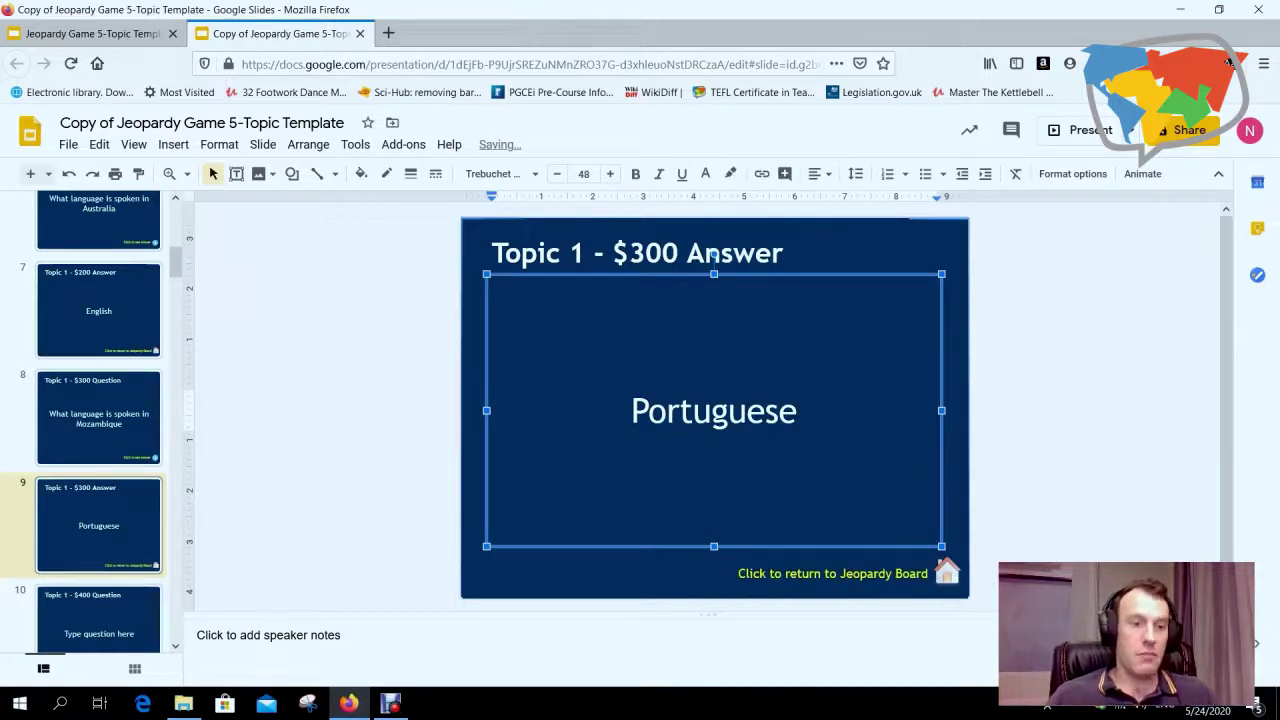
pyautogui.scroll(-2, 98, 420)
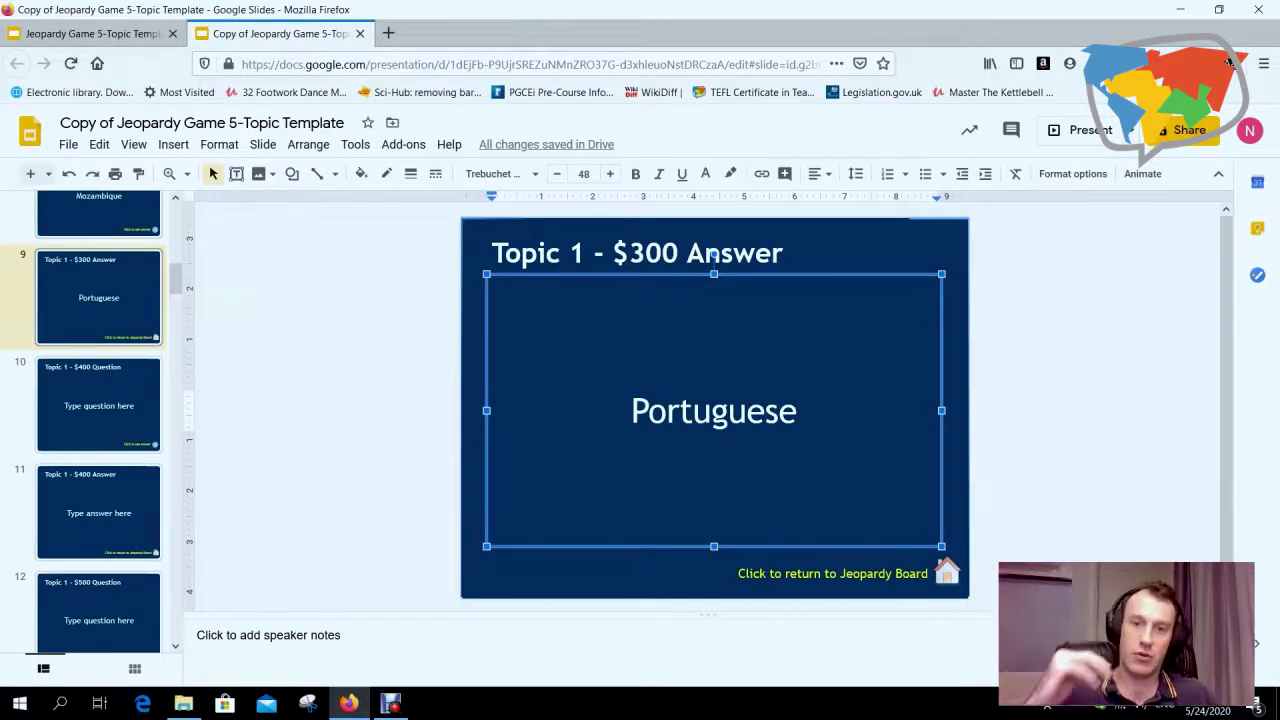
pyautogui.press('Escape')
pyautogui.press('Escape')
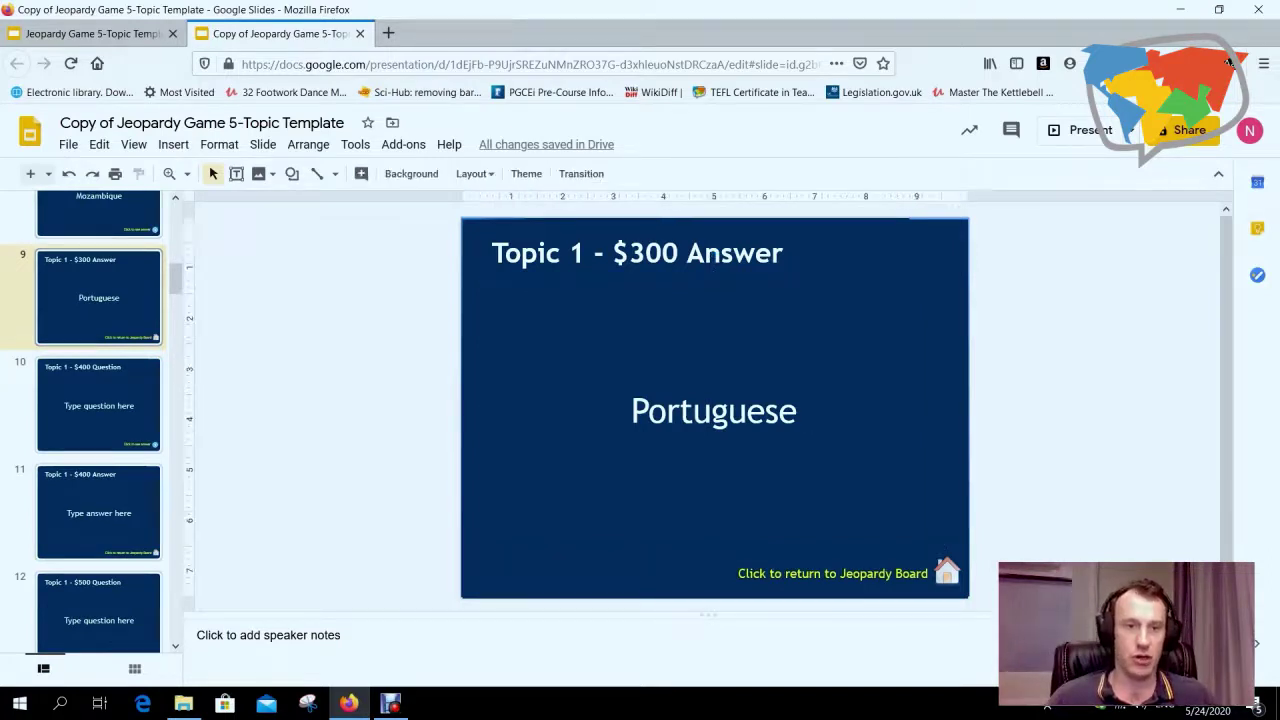
# Go back to the Jeopardy Board slide and start presenting from it.
pyautogui.scroll(9, 98, 420)
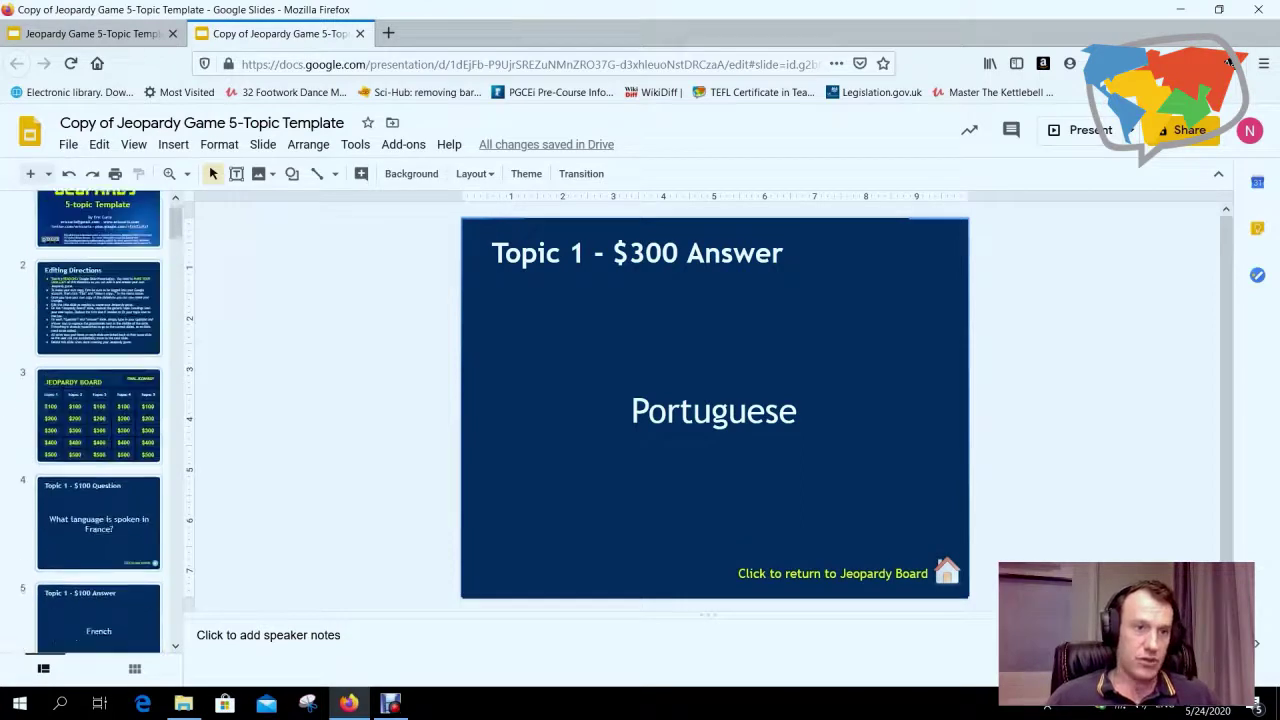
pyautogui.scroll(1, 98, 420)
pyautogui.click(98, 460)
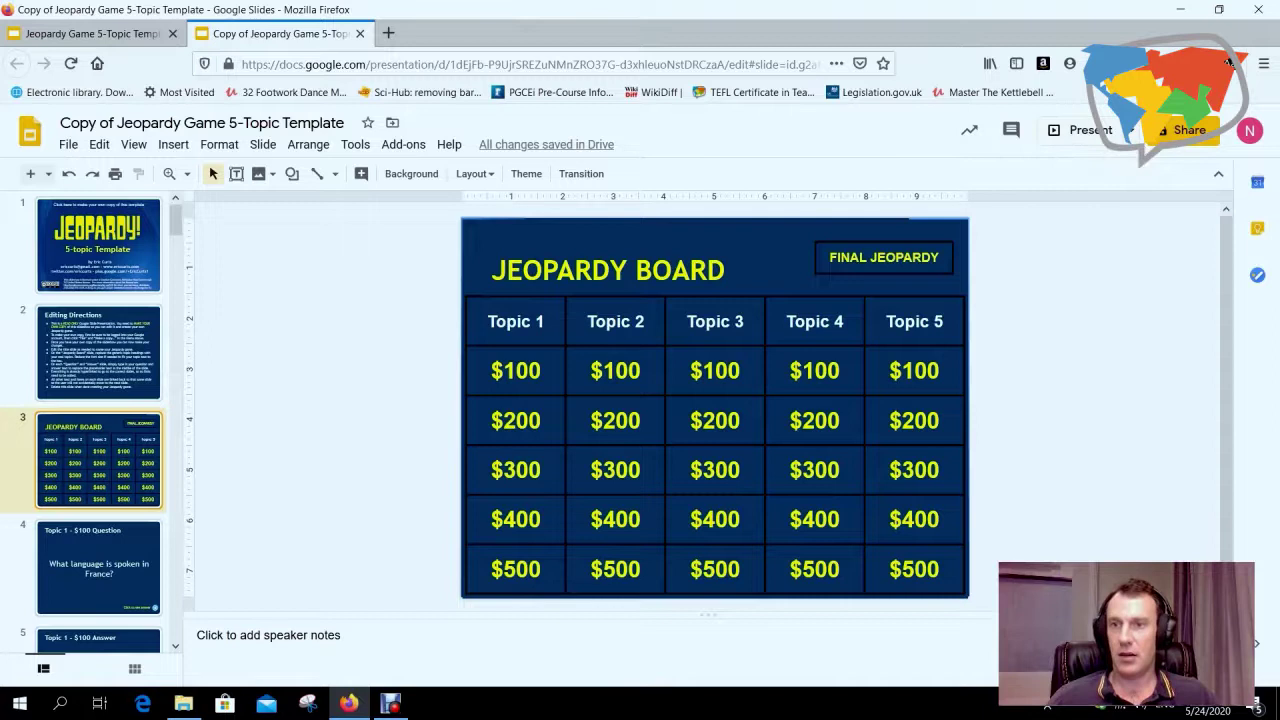
pyautogui.click(1088, 131)
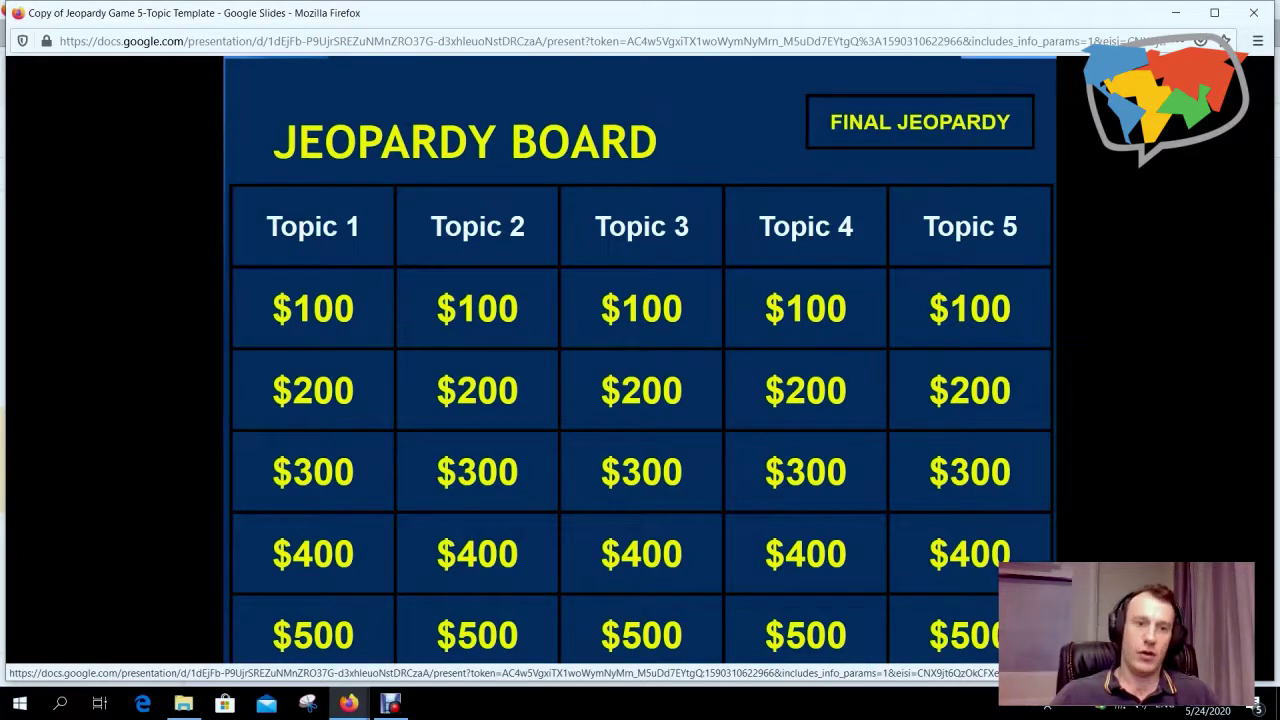
# Test the Topic 1 $100 question in the presentation by showing it, revealing its answer and returning to the Jeopardy Board.
pyautogui.press('Right')
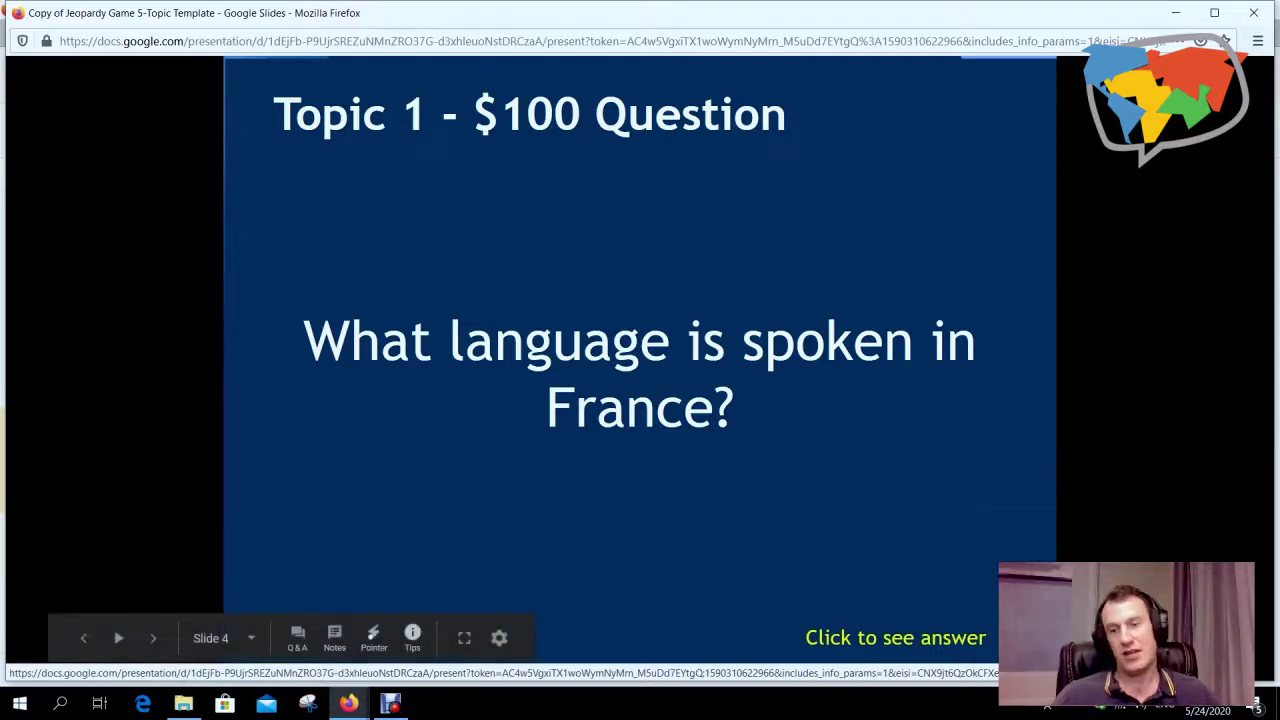
pyautogui.click(895, 637)
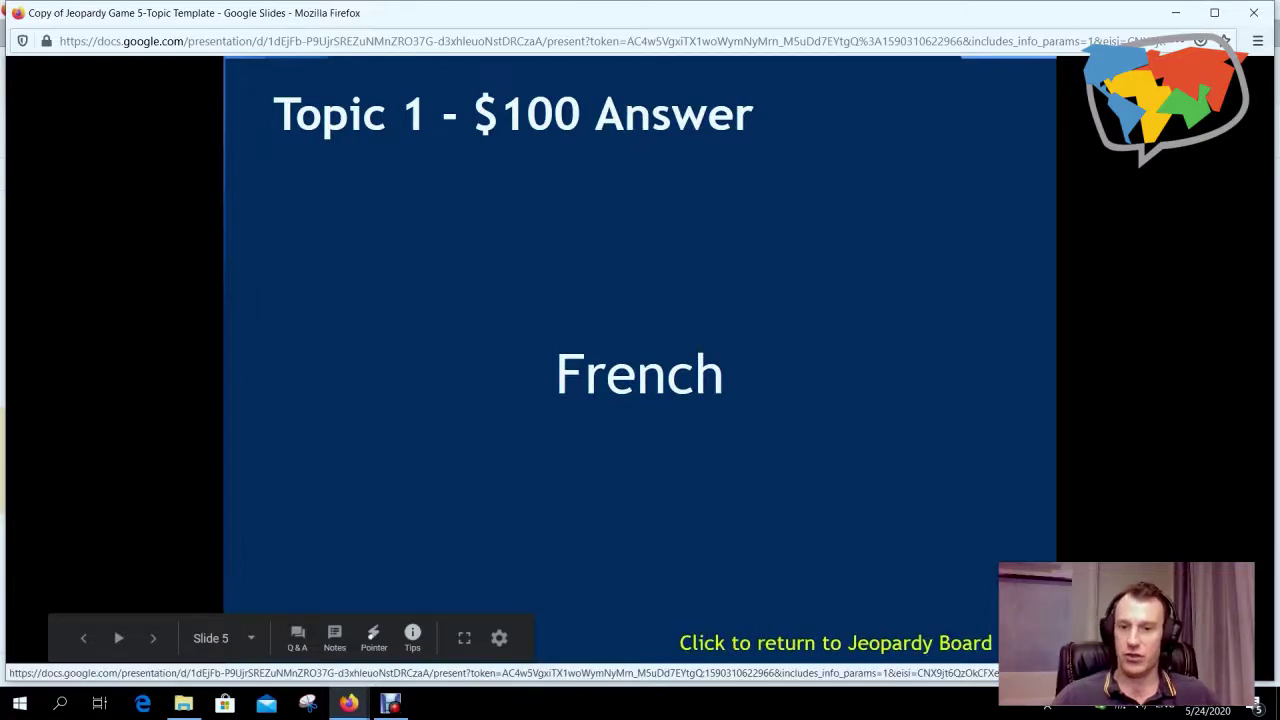
pyautogui.click(895, 642)
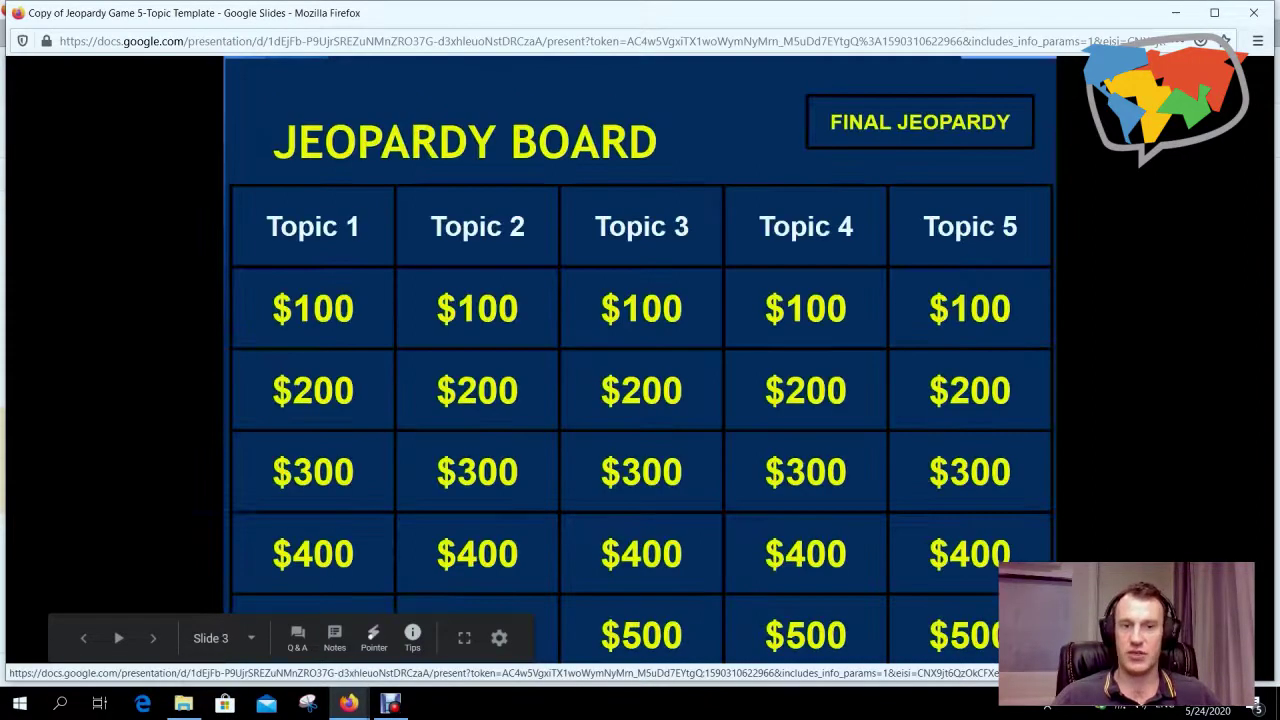